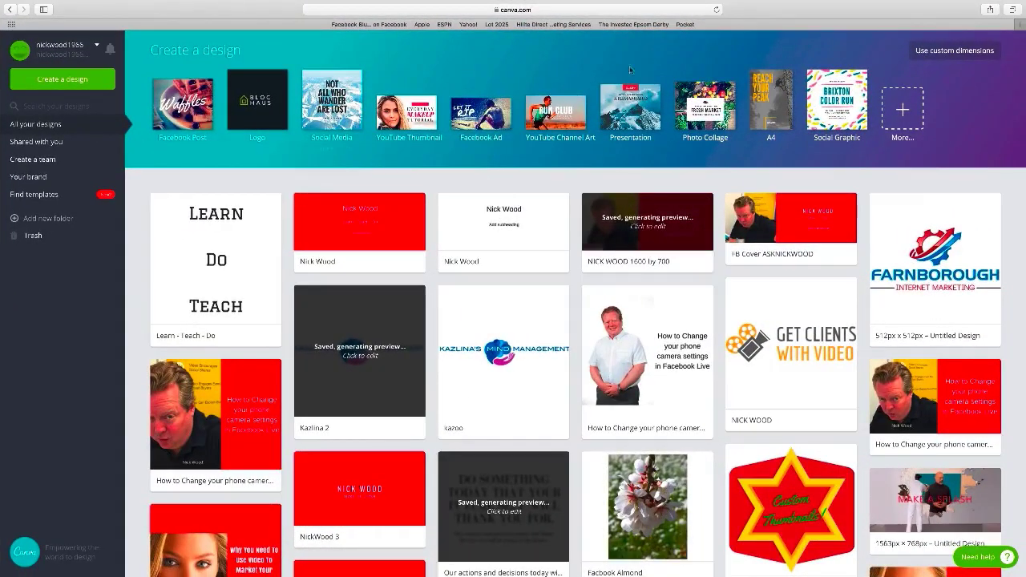
# - Create a blank design with custom dimensions of 1600 × 700 px
pyautogui.click(929, 53)
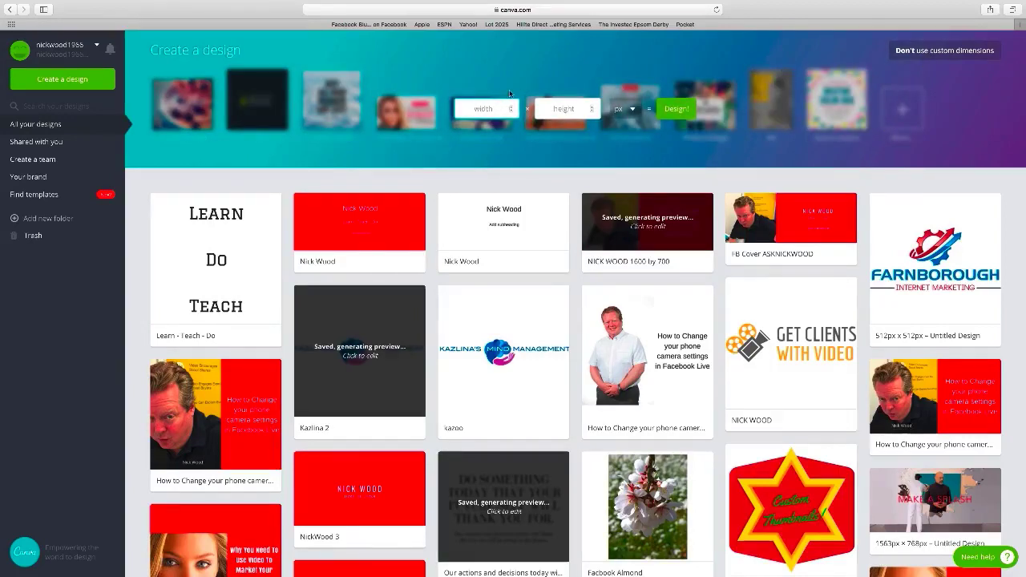
pyautogui.write('1600')
pyautogui.press('Tab')
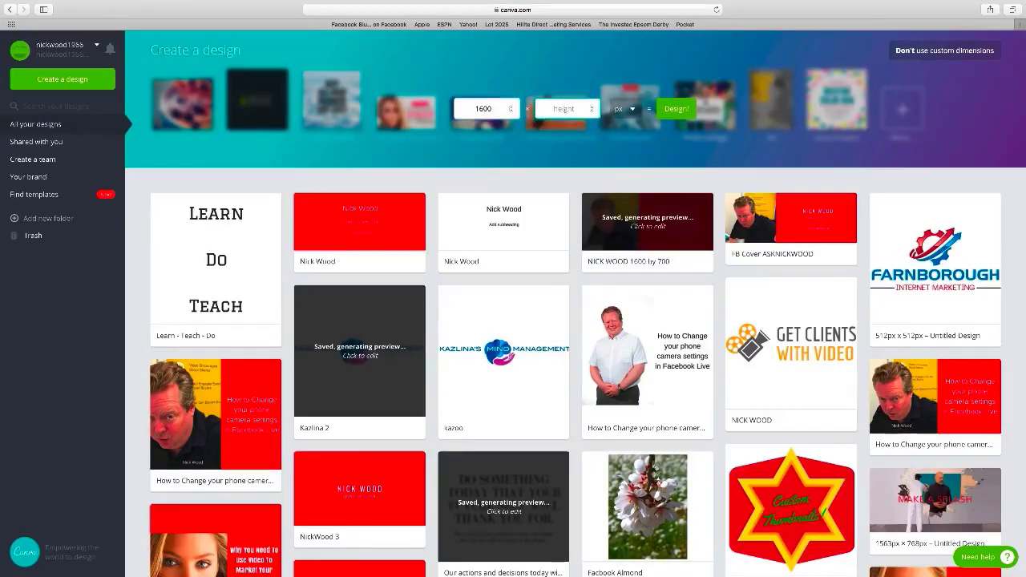
pyautogui.write('700')
pyautogui.press('Tab')
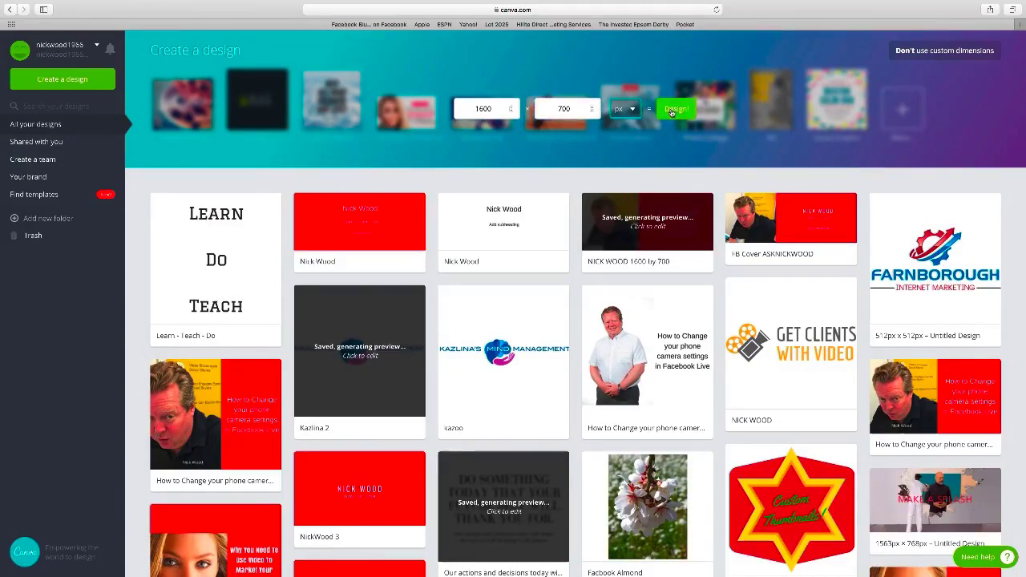
pyautogui.click(671, 109)
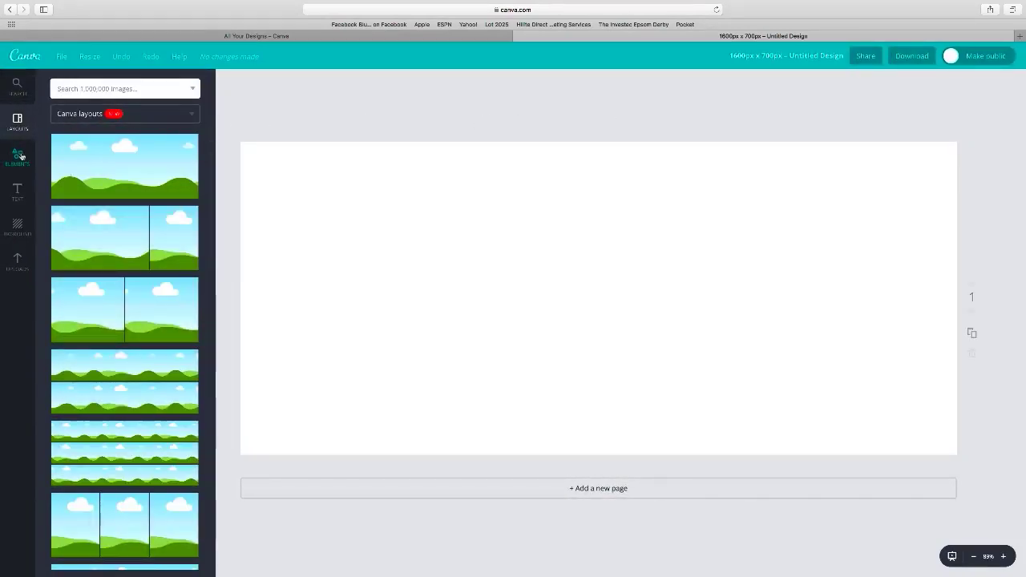
# - Add a heading with the owner's name and move it near the top of the page
pyautogui.click(17, 187)
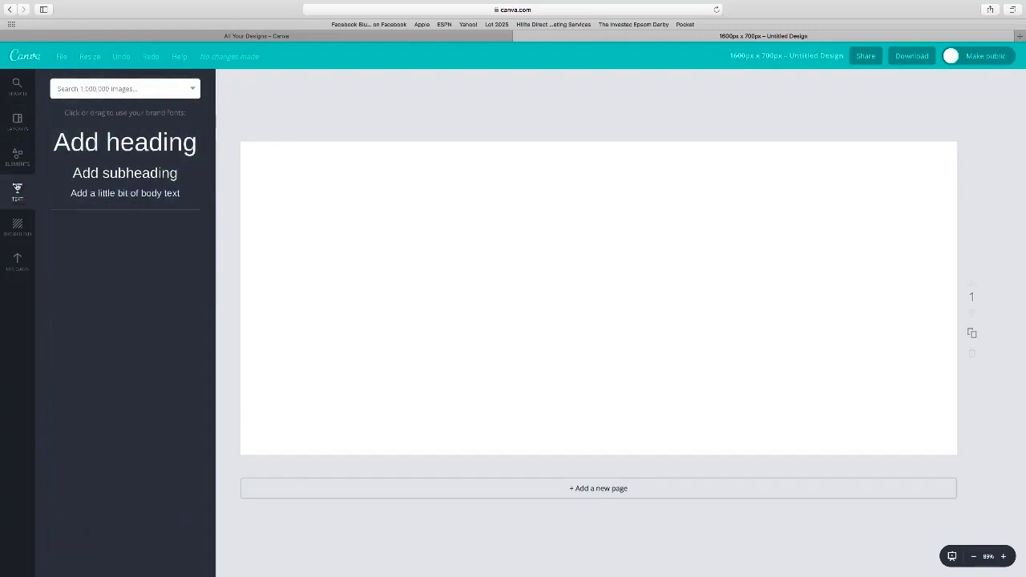
pyautogui.click(115, 140)
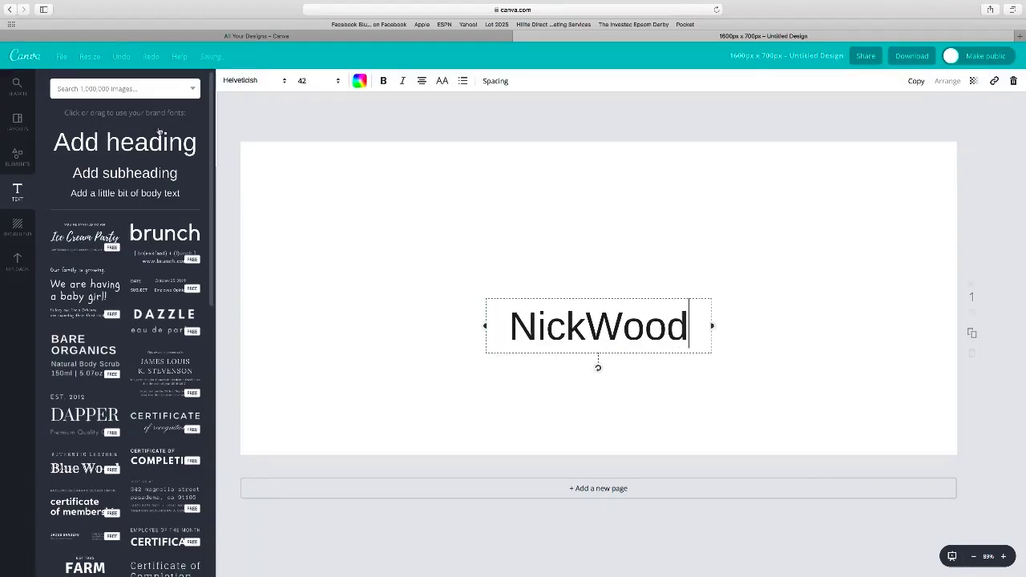
pyautogui.click(586, 324)
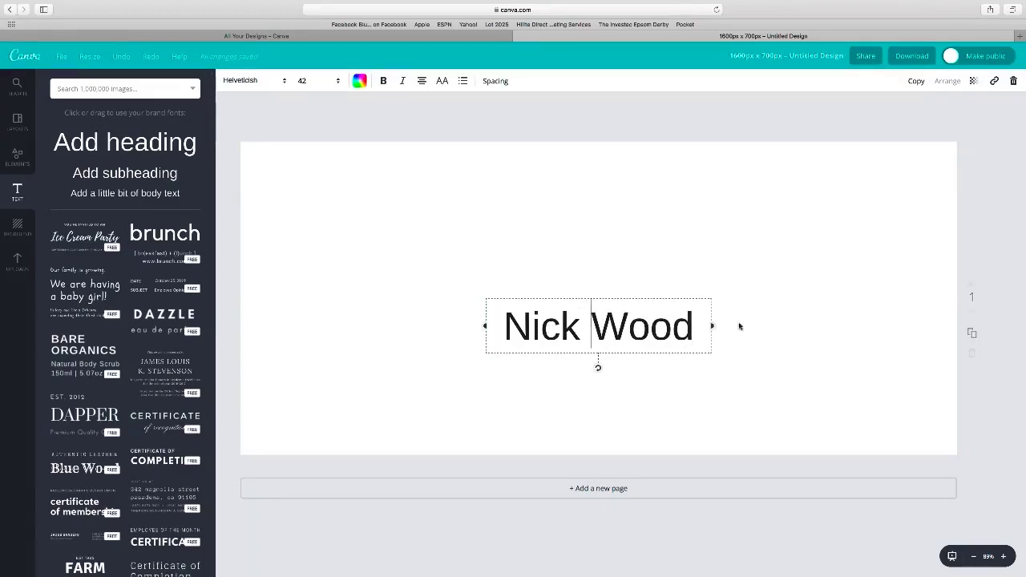
pyautogui.click(820, 325)
pyautogui.moveTo(608, 332); pyautogui.dragTo(607, 228)
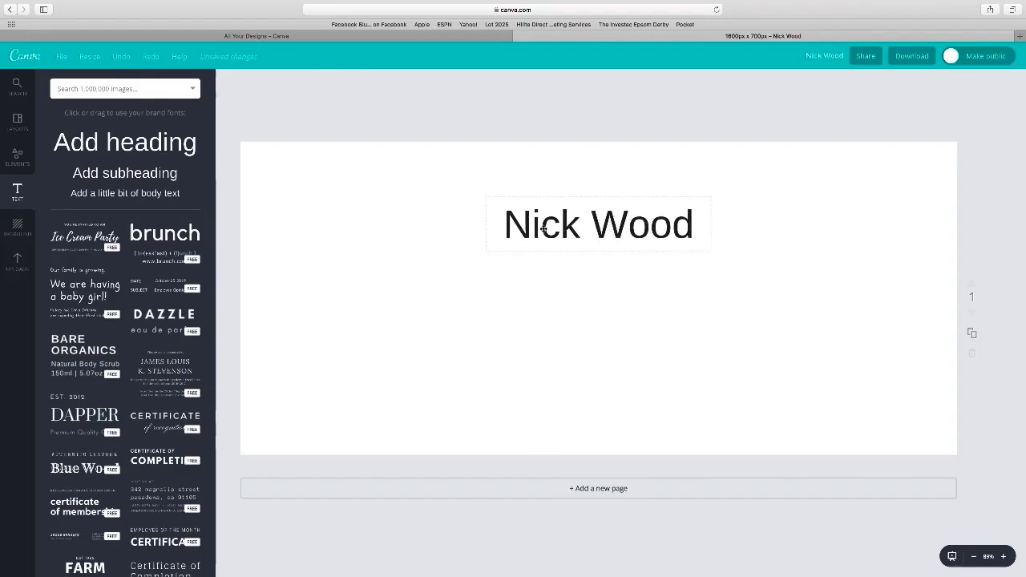
# - Add a 'Learn - Do - Teach' subheading just beneath the name heading
pyautogui.click(168, 172)
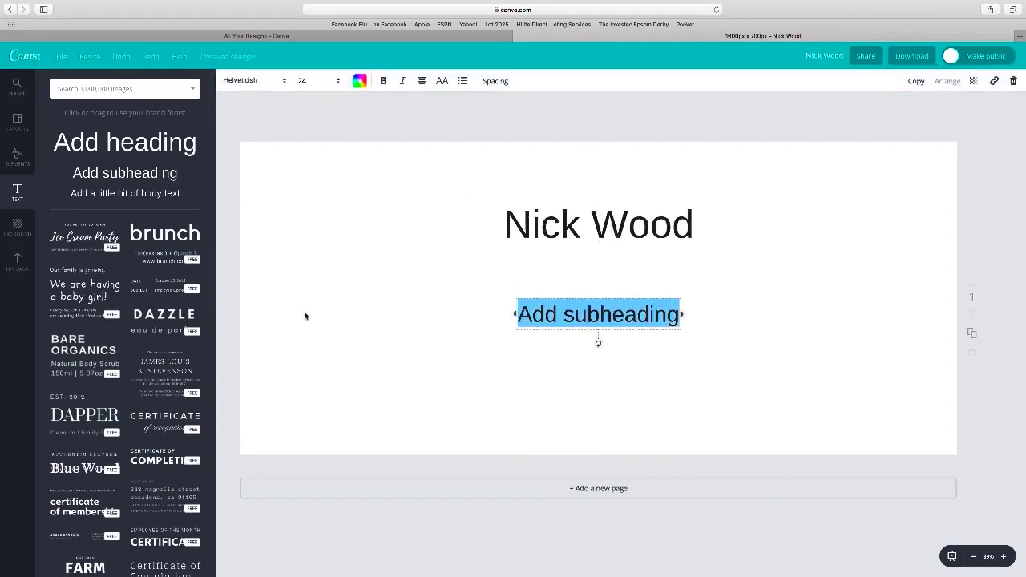
pyautogui.write('Lea')
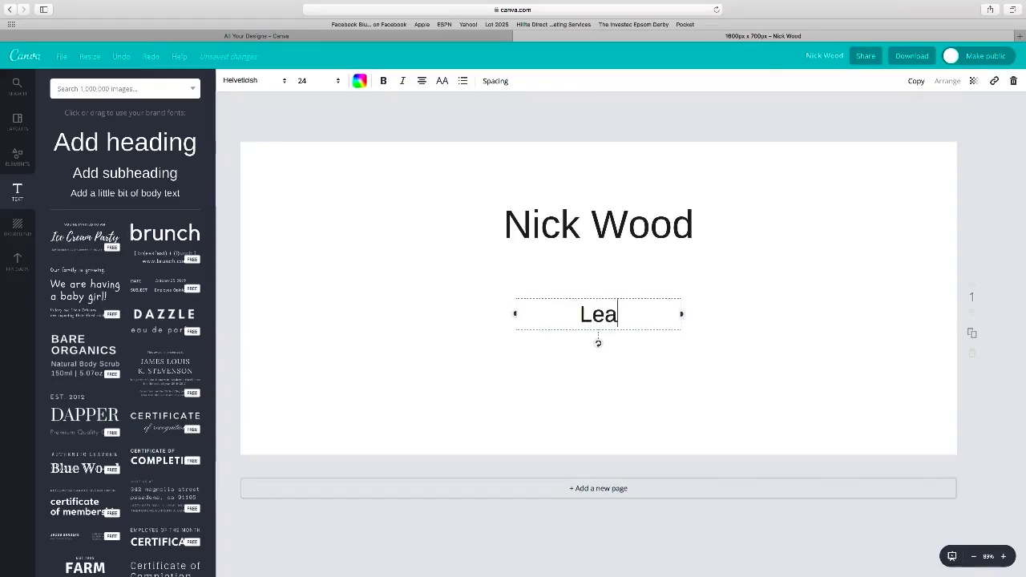
pyautogui.write('rn - ')
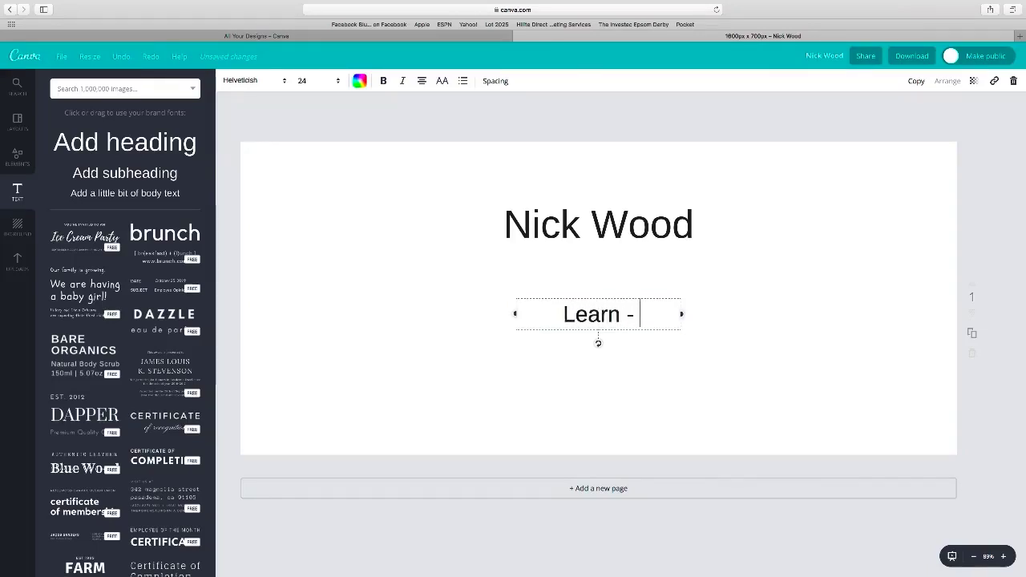
pyautogui.write('Do - ')
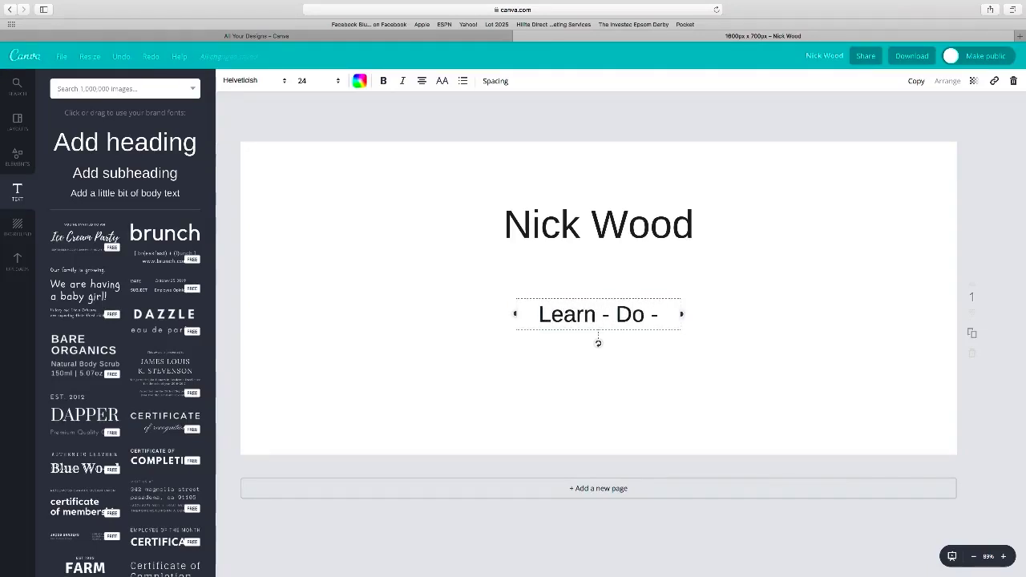
pyautogui.write('Teach')
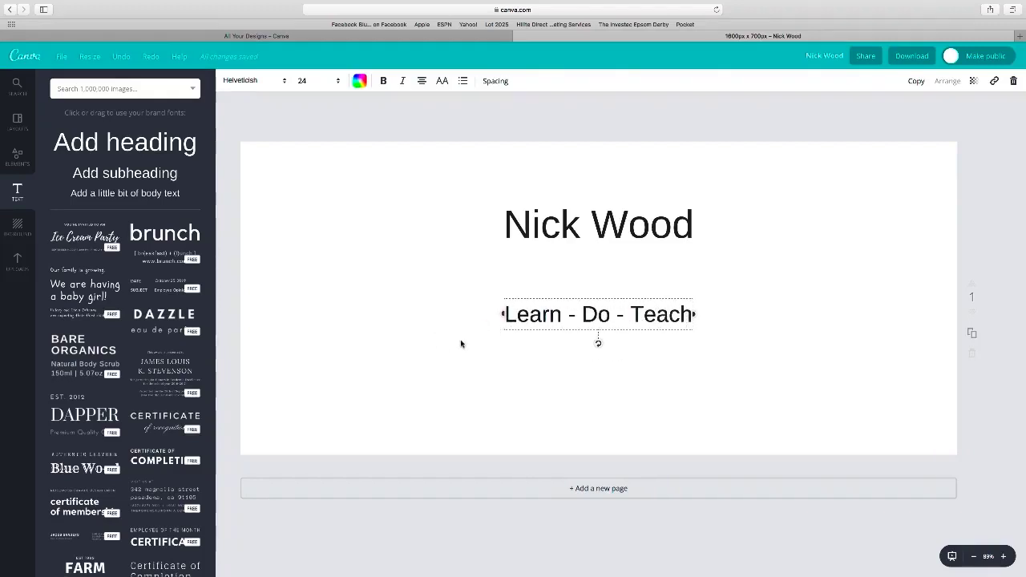
pyautogui.click(486, 354)
pyautogui.moveTo(588, 324); pyautogui.dragTo(592, 309)
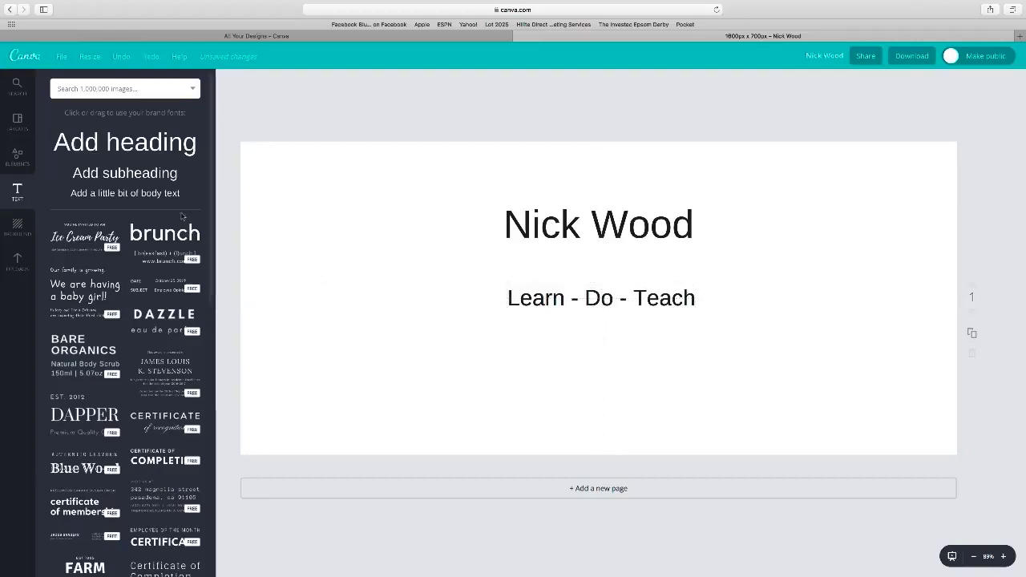
# - Add a body text line with the social media handle, centred below the subheading
pyautogui.click(159, 195)
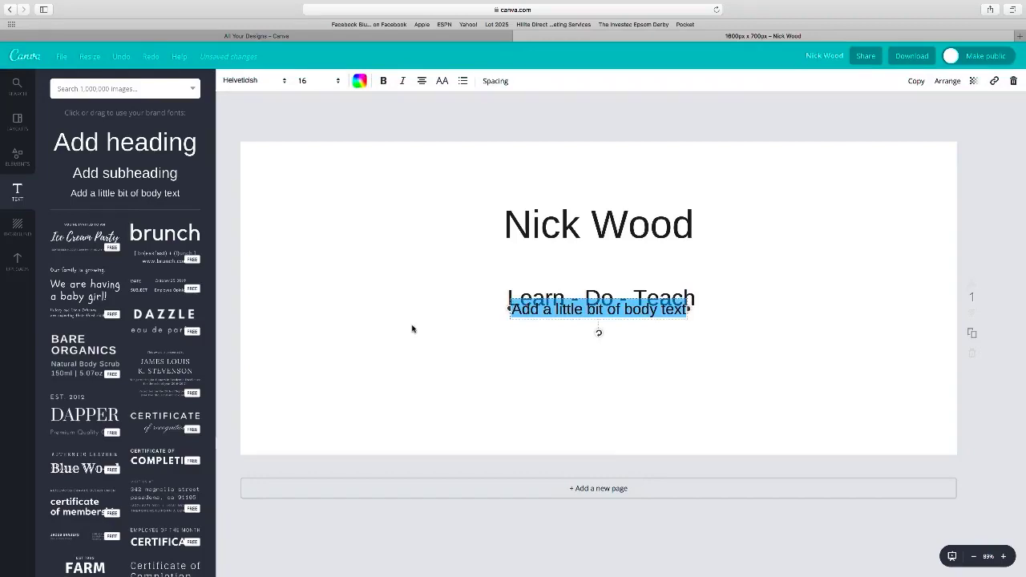
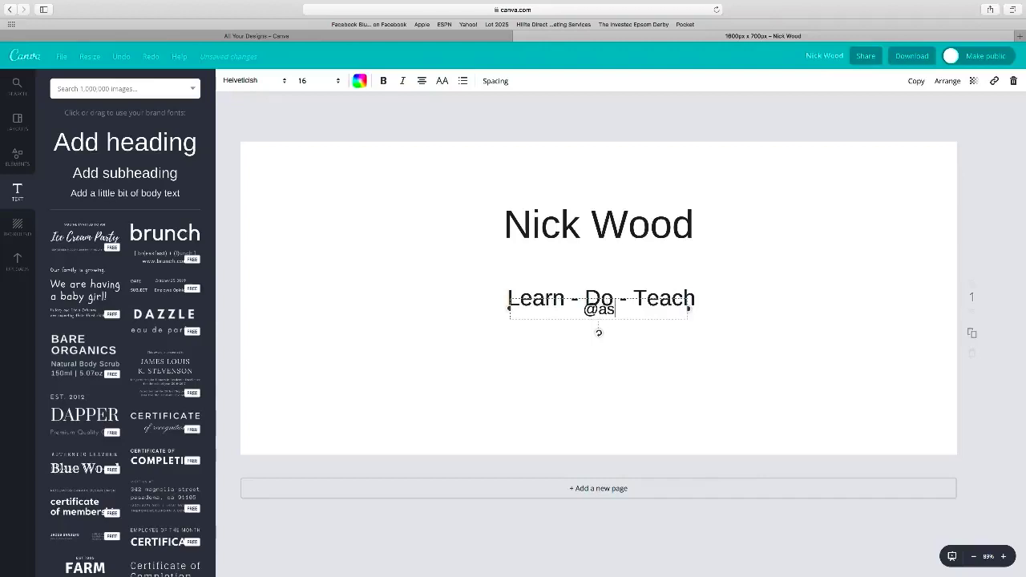
pyautogui.press('BackSpace')
pyautogui.press('BackSpace')
pyautogui.press('BackSpace')
pyautogui.press('BackSpace')
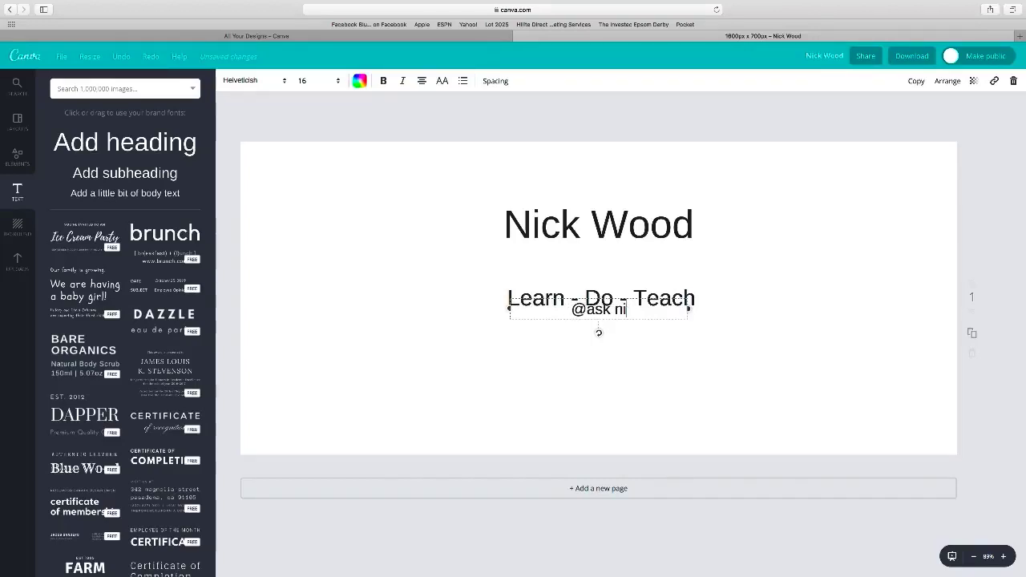
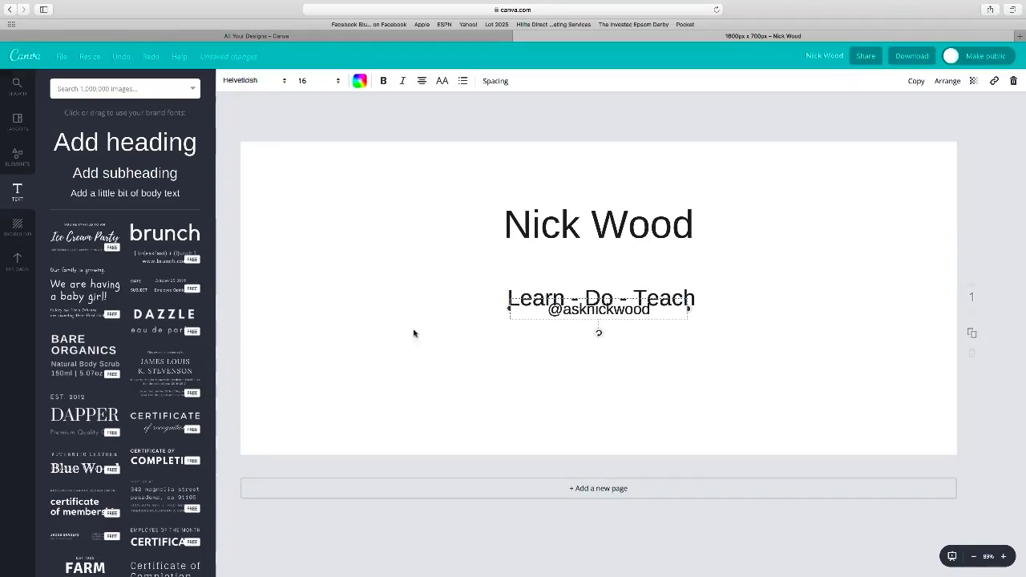
pyautogui.click(412, 371)
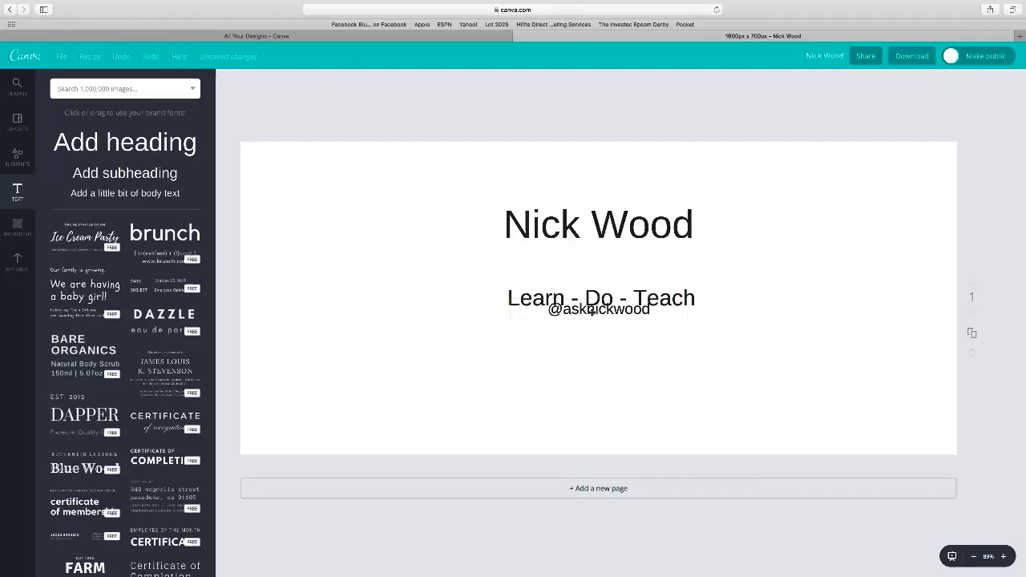
pyautogui.moveTo(592, 311); pyautogui.dragTo(590, 360)
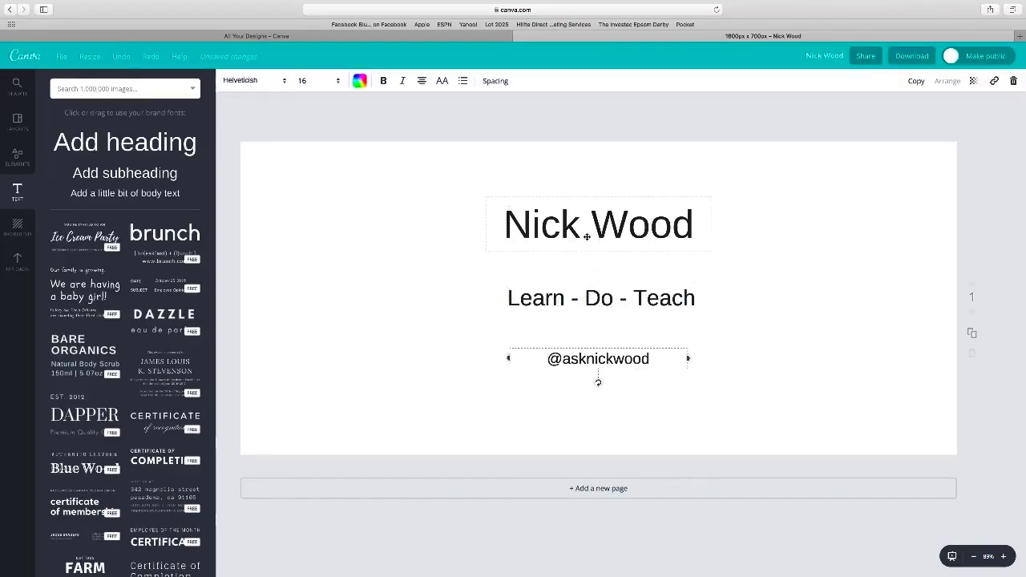
pyautogui.click(587, 378)
pyautogui.moveTo(602, 360); pyautogui.dragTo(605, 359)
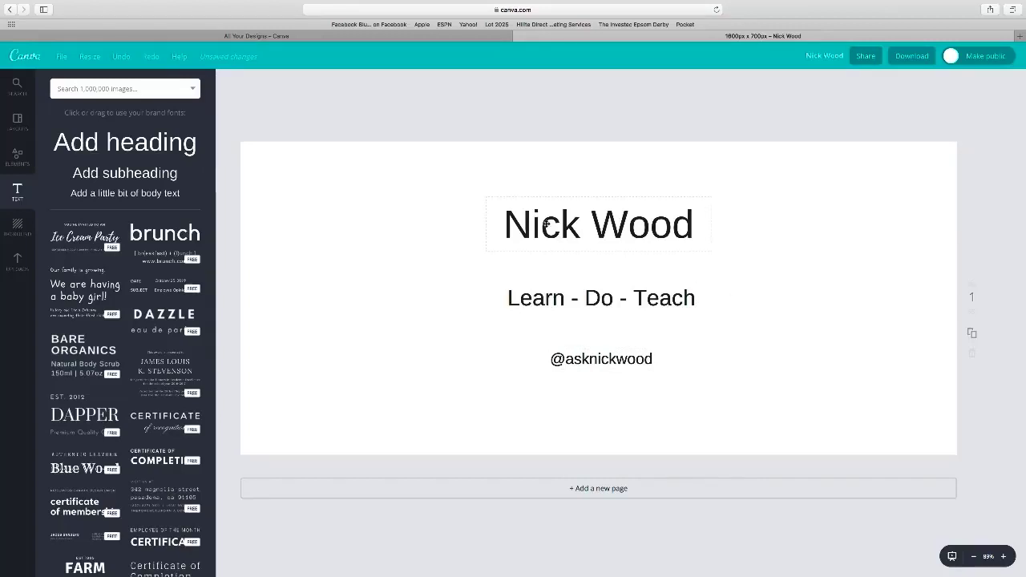
# - Widen the name heading's letter spacing and re-centre it on the page
pyautogui.click(546, 224)
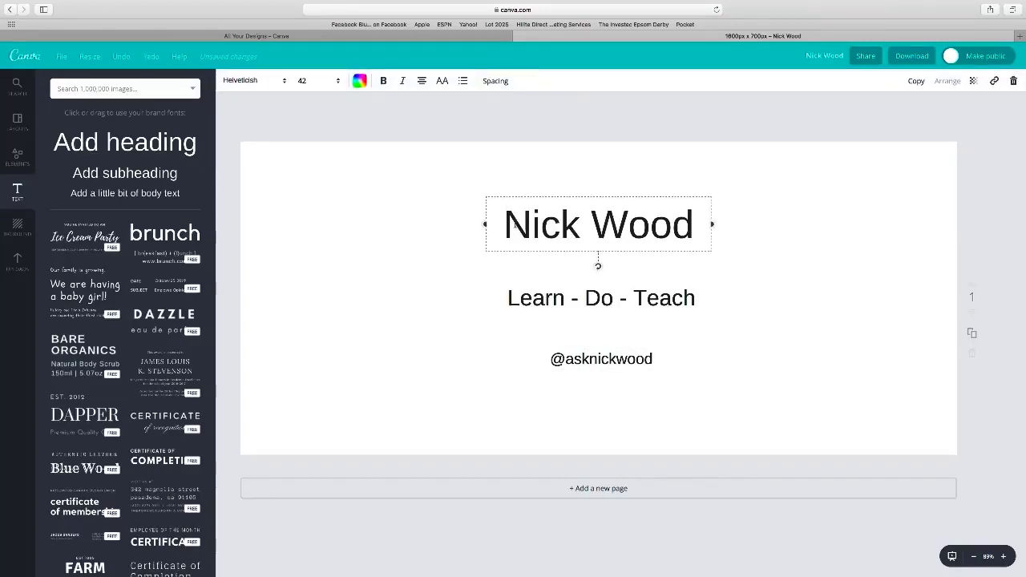
pyautogui.moveTo(506, 220); pyautogui.dragTo(694, 225)
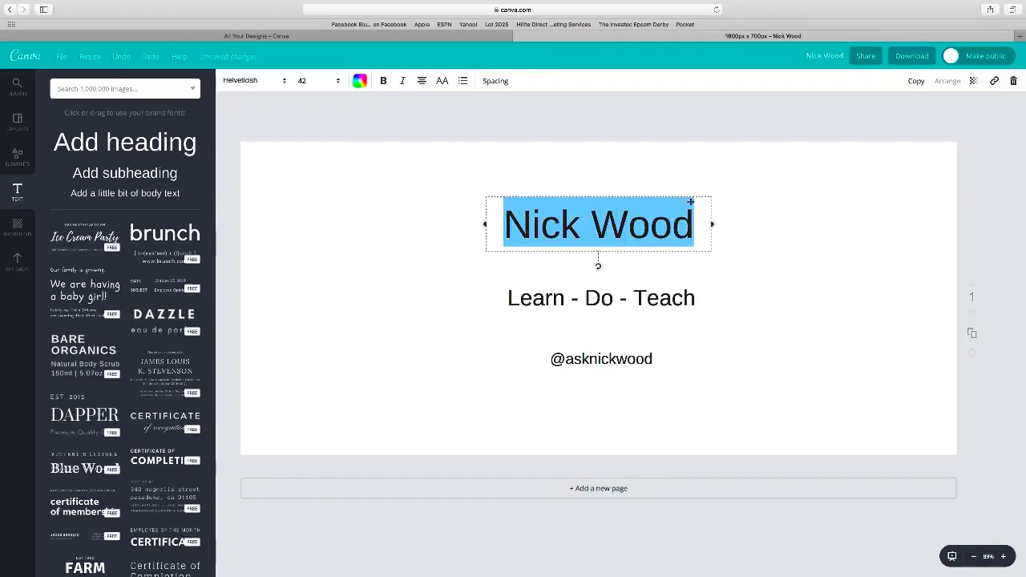
pyautogui.click(492, 81)
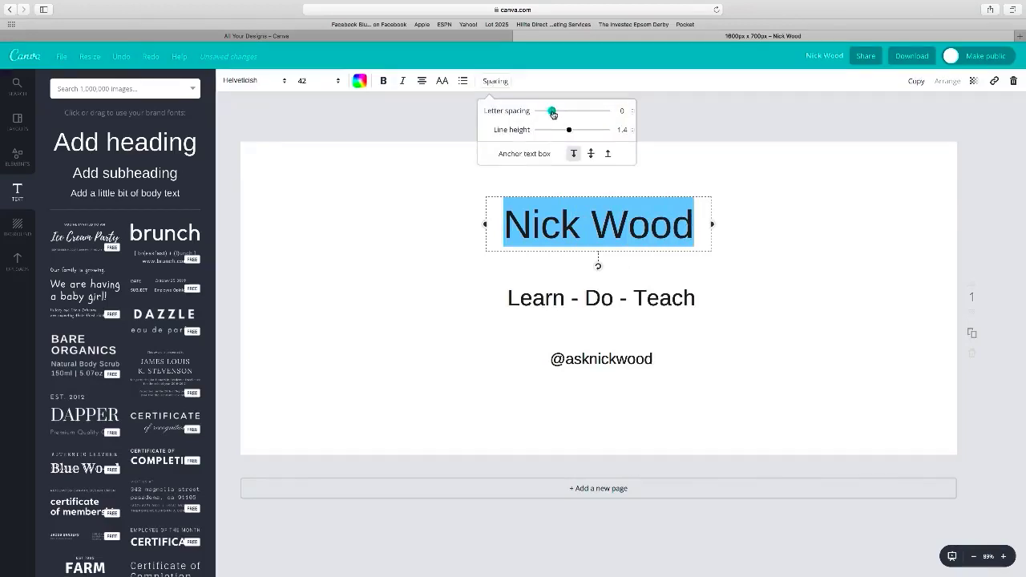
pyautogui.moveTo(551, 111); pyautogui.dragTo(562, 114)
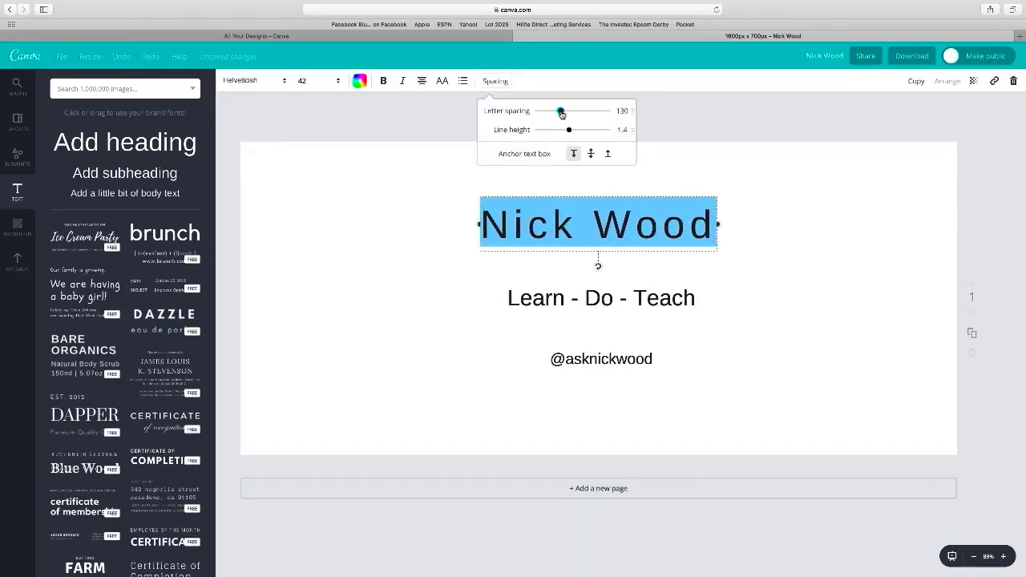
pyautogui.click(761, 218)
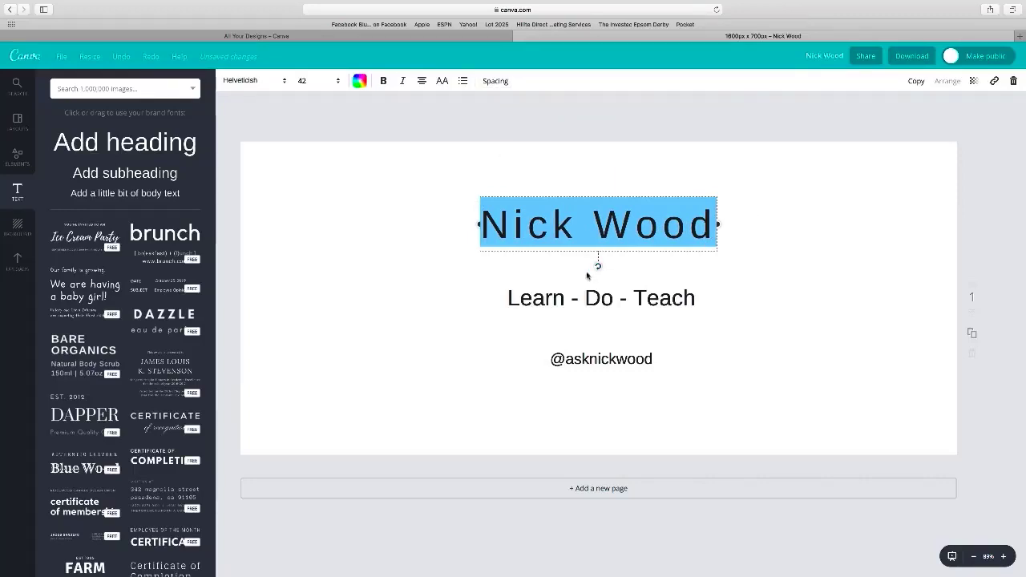
pyautogui.click(498, 264)
pyautogui.moveTo(597, 255); pyautogui.dragTo(592, 243)
pyautogui.moveTo(606, 301); pyautogui.dragTo(606, 300)
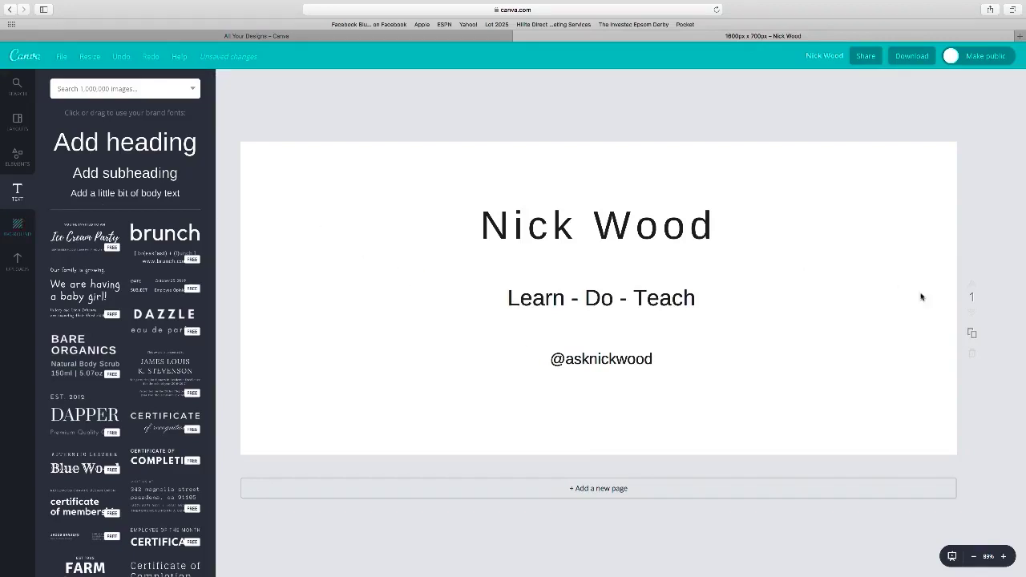
# - Duplicate the page and give page 2 a red (ff0300) background
pyautogui.click(972, 333)
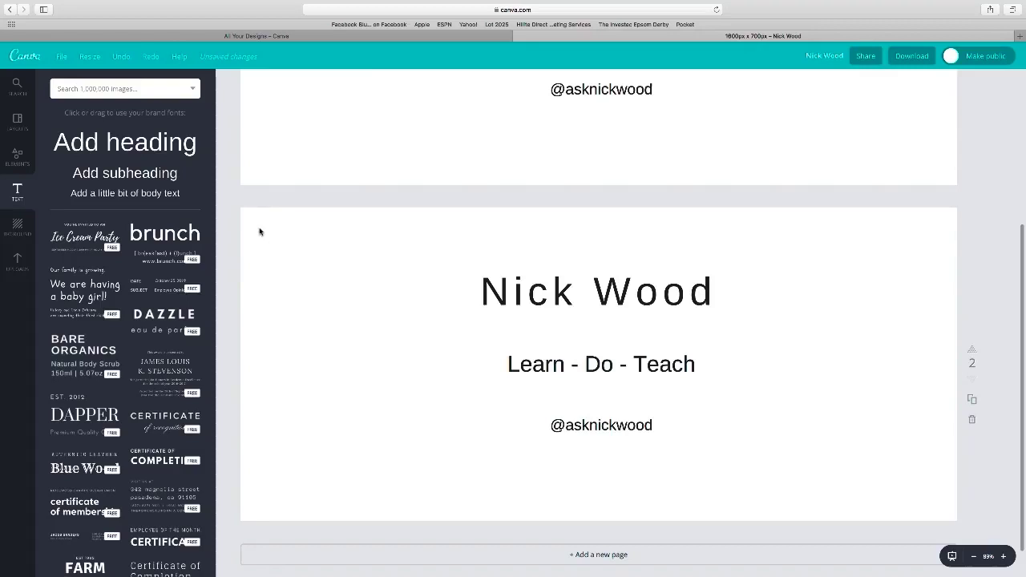
pyautogui.click(17, 227)
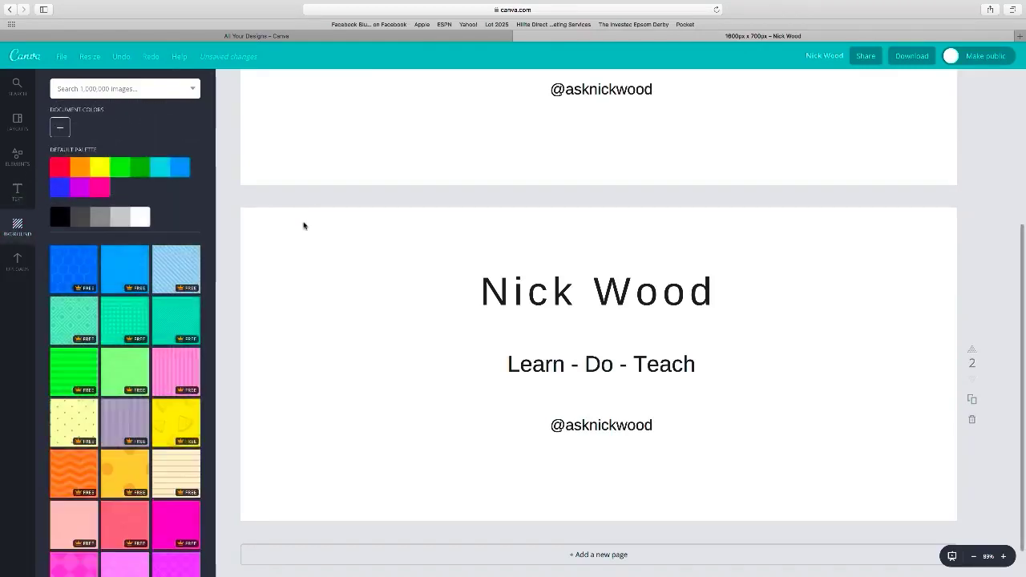
pyautogui.click(60, 127)
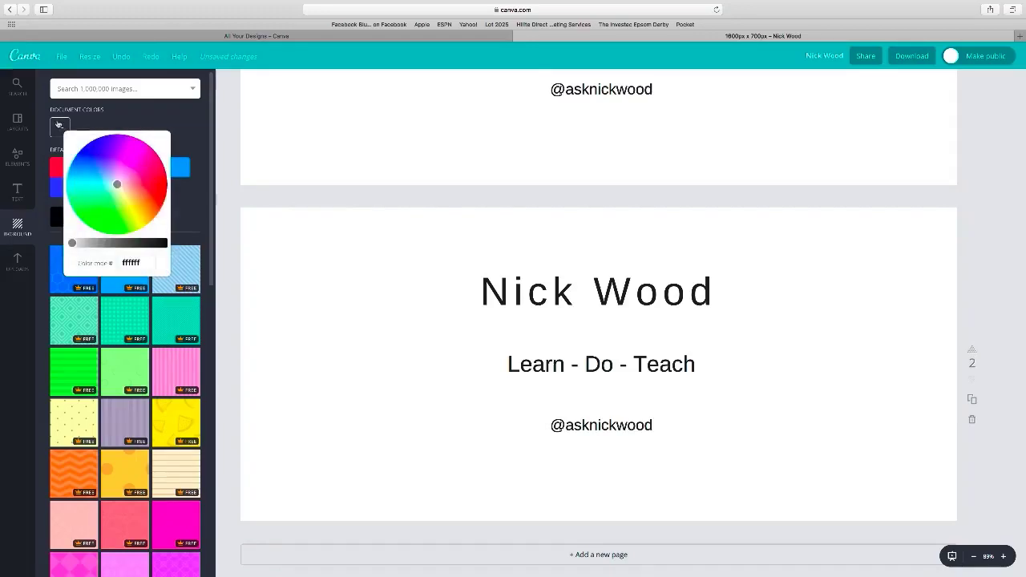
pyautogui.click(164, 185)
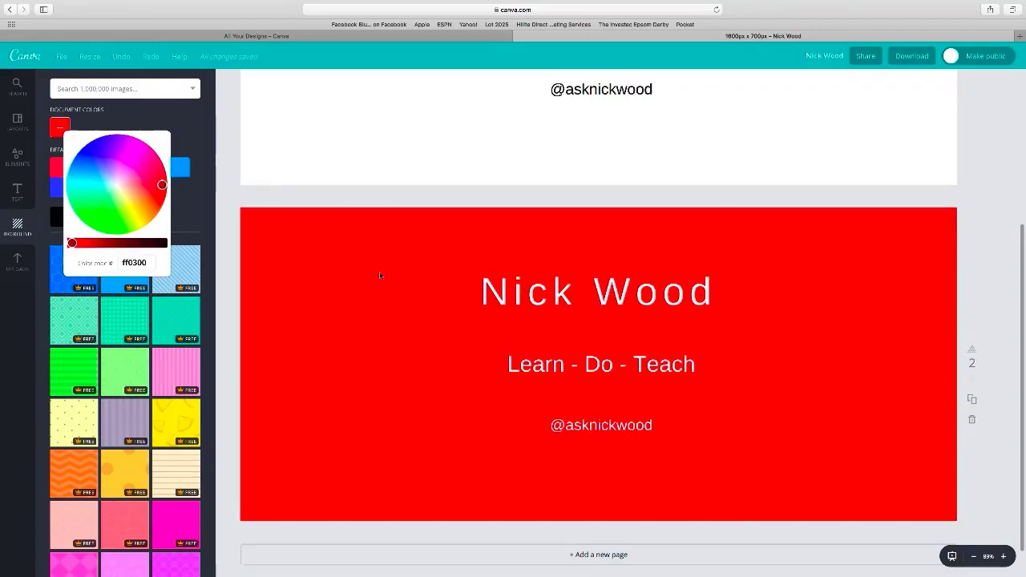
pyautogui.scroll(5, 380, 276)
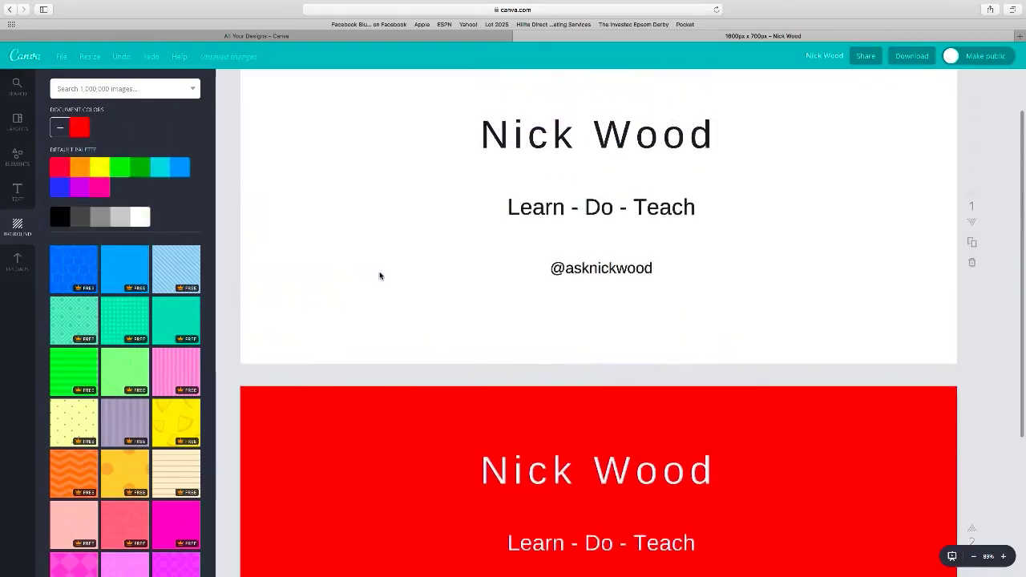
pyautogui.scroll(-3, 380, 276)
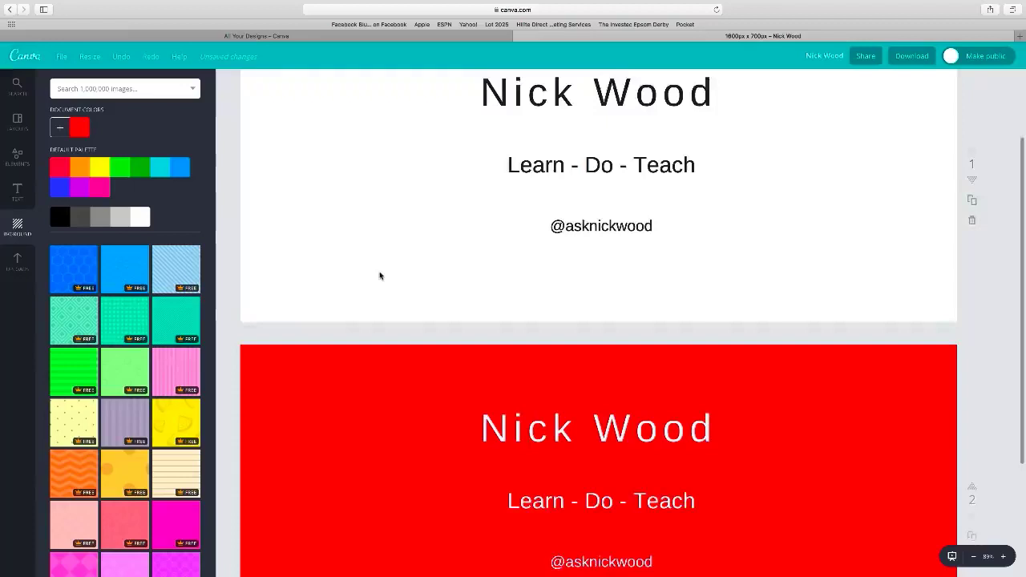
pyautogui.scroll(-3, 380, 276)
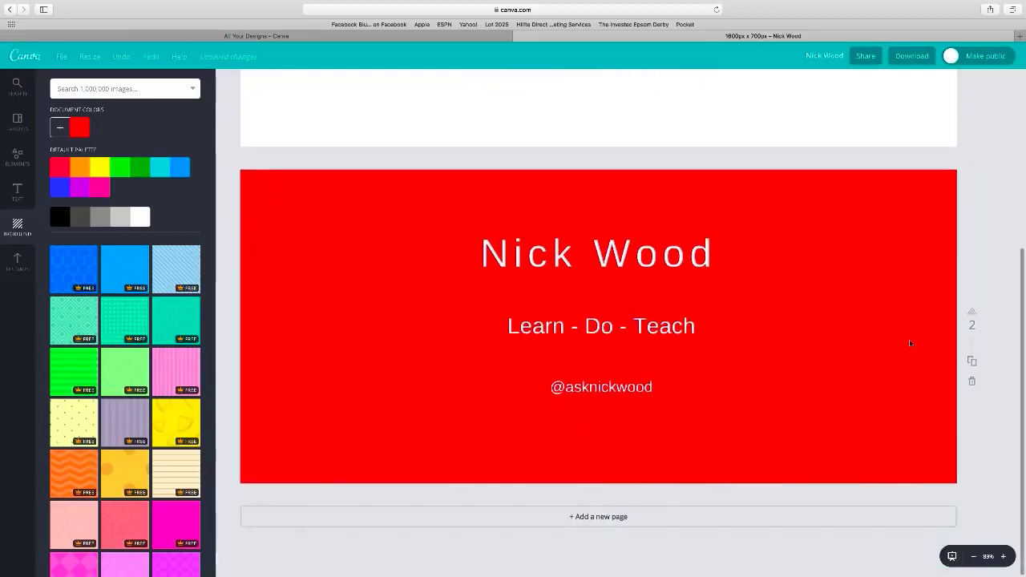
# - Duplicate the red page, make page 3's background black, then duplicate that page
pyautogui.click(971, 361)
pyautogui.scroll(-4, 857, 382)
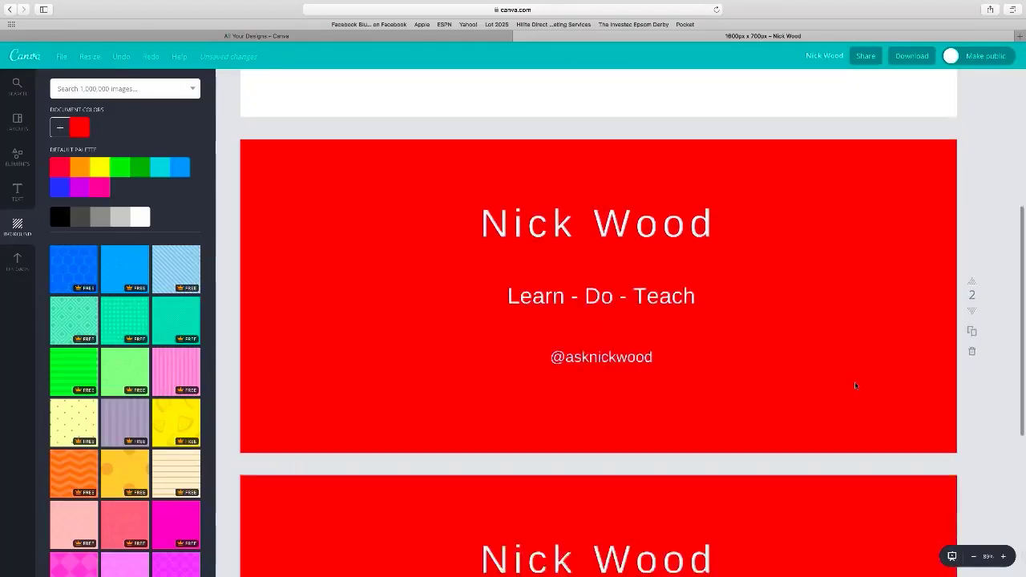
pyautogui.click(277, 360)
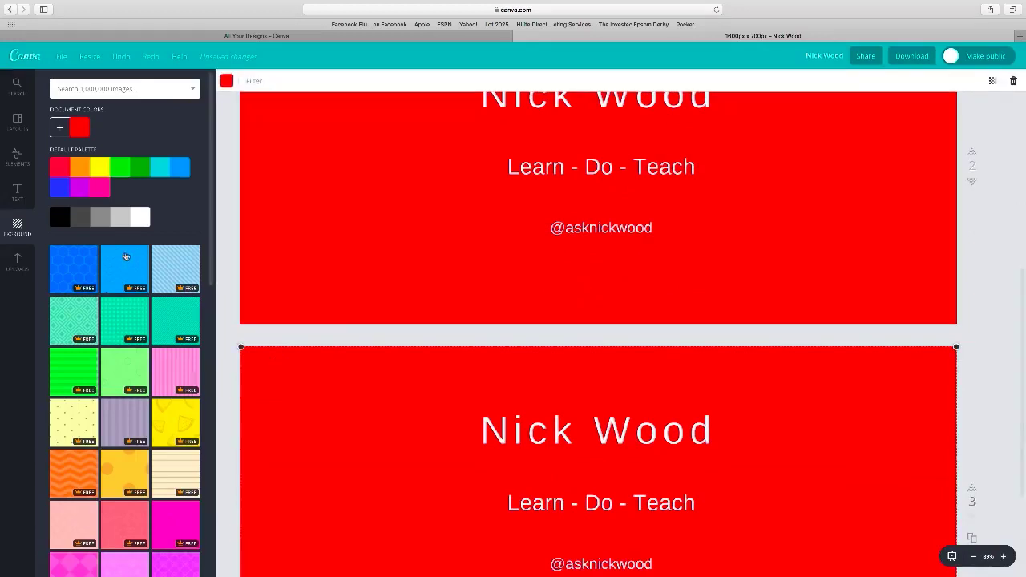
pyautogui.click(57, 222)
pyautogui.scroll(5, 339, 295)
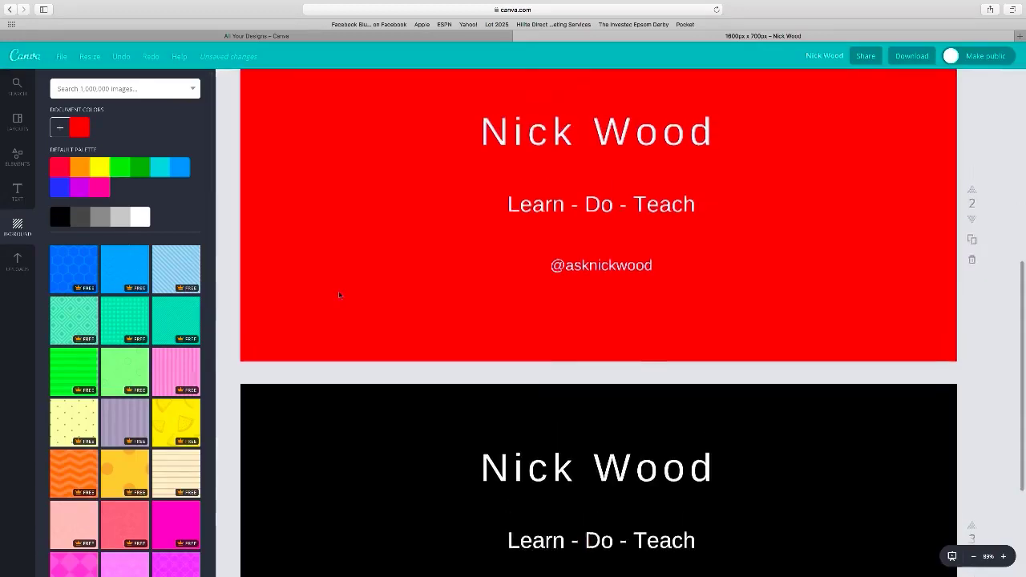
pyautogui.scroll(-8, 339, 295)
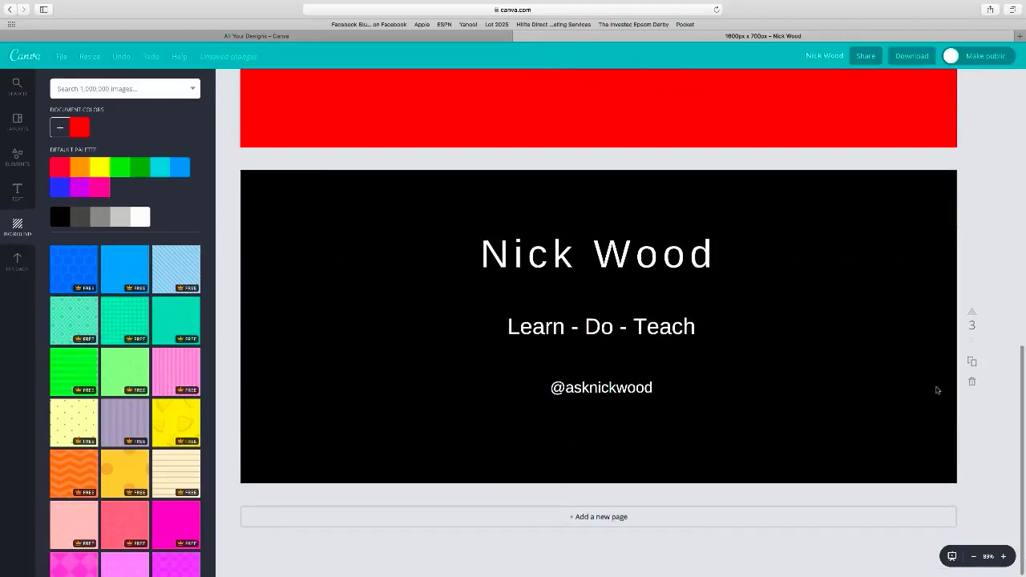
pyautogui.click(972, 360)
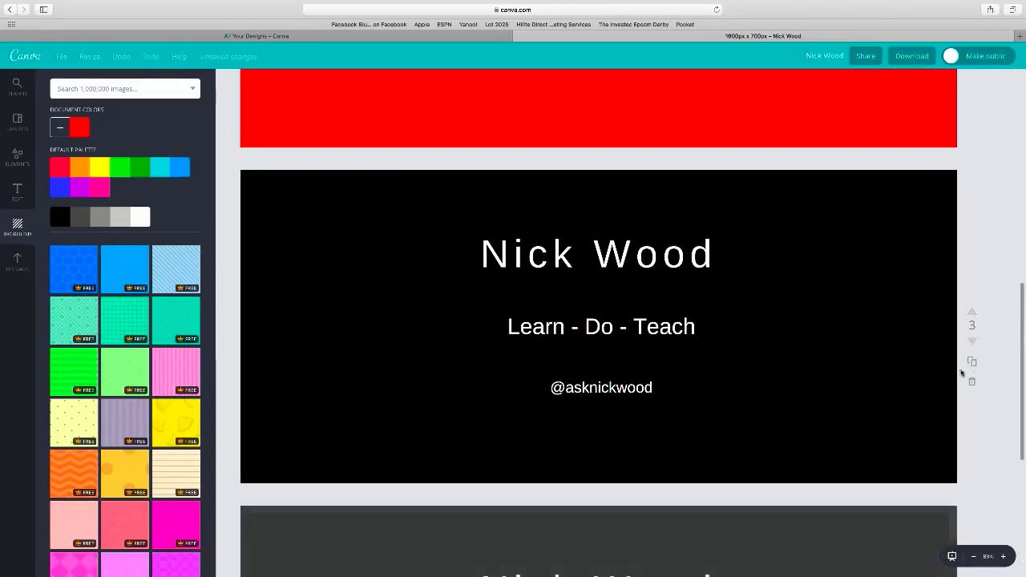
# - Give page 4 a custom blue (0204ff) background and review all four pages
pyautogui.click(300, 287)
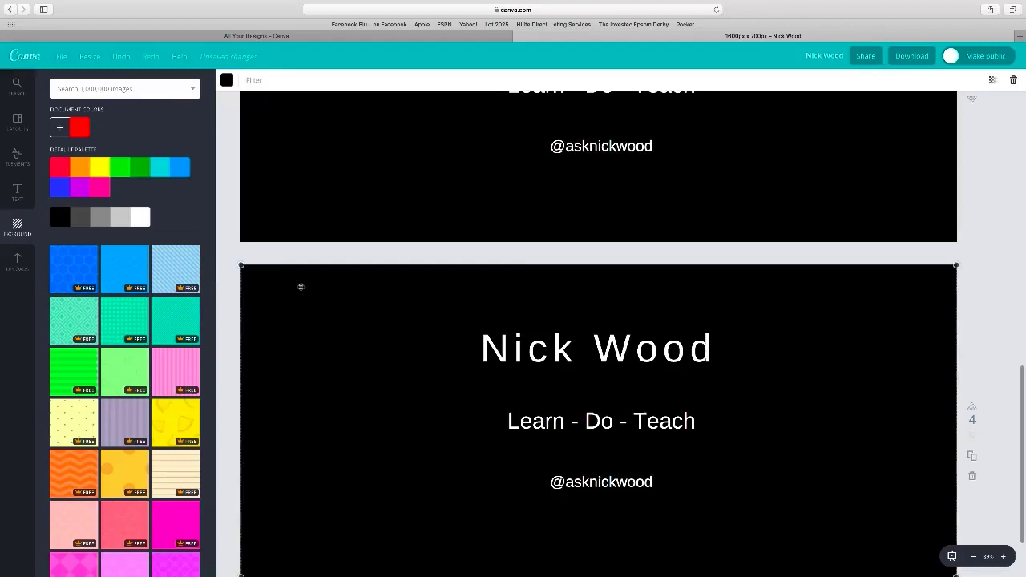
pyautogui.click(59, 127)
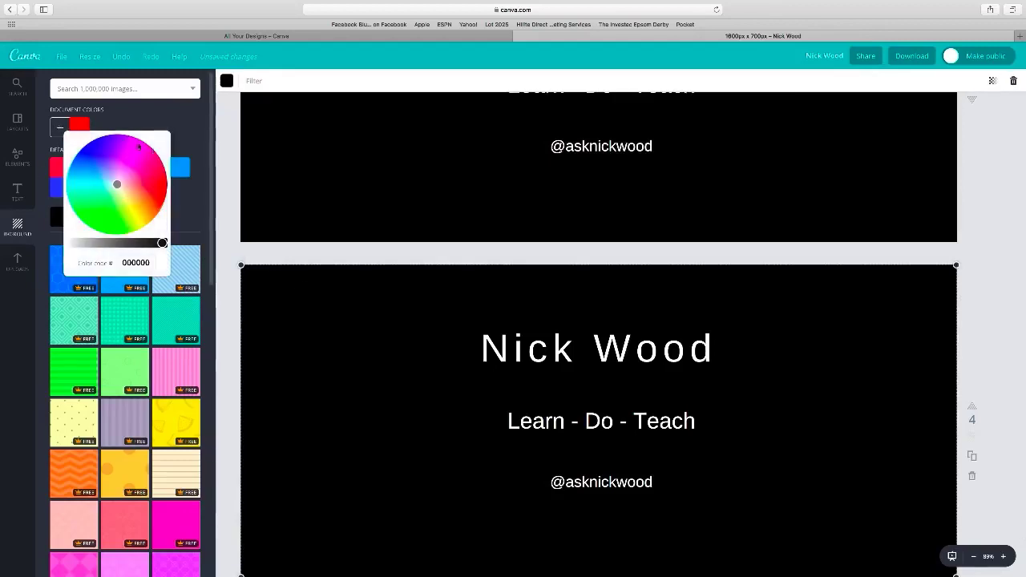
pyautogui.click(96, 142)
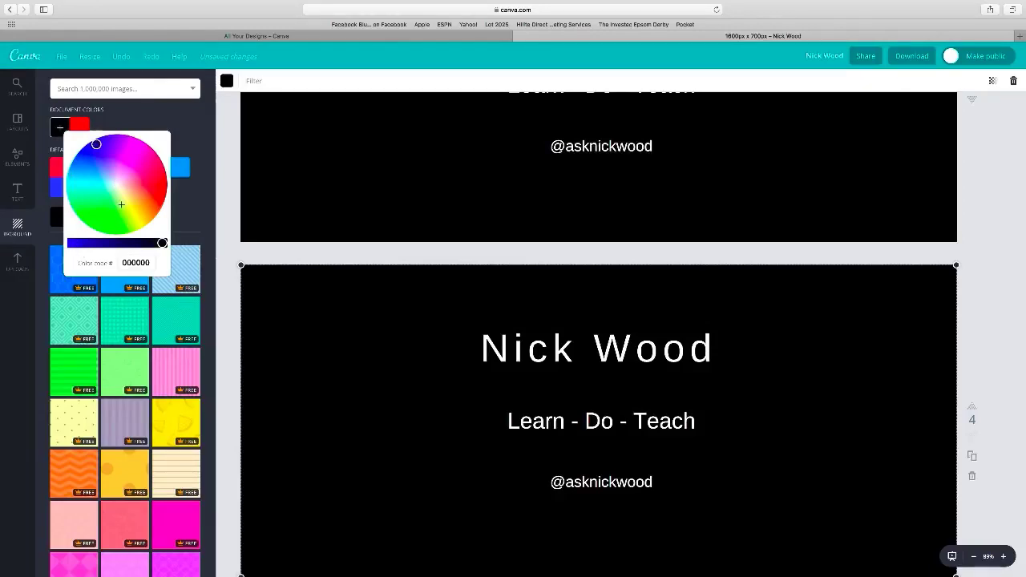
pyautogui.moveTo(162, 243); pyautogui.dragTo(71, 243)
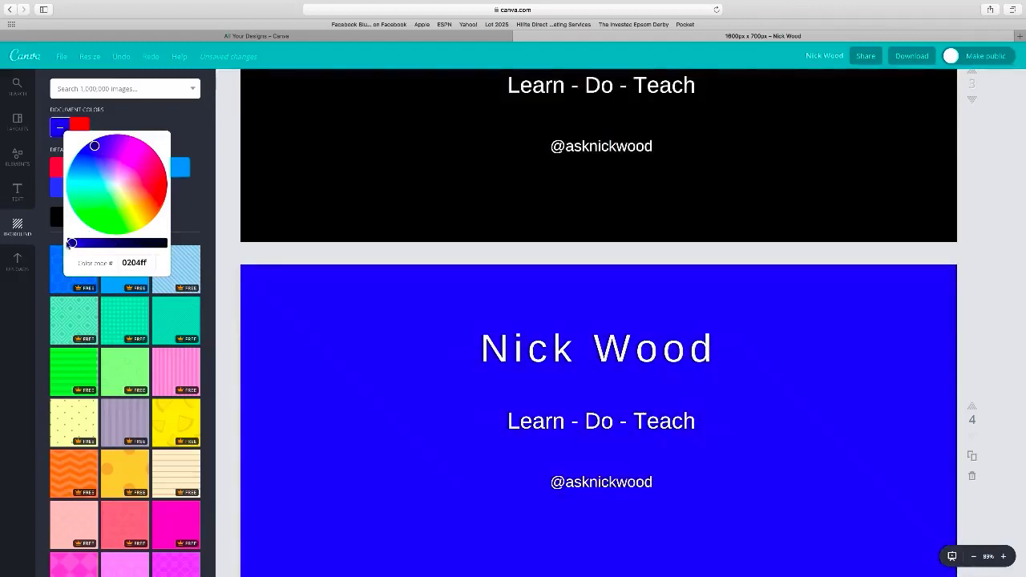
pyautogui.click(416, 332)
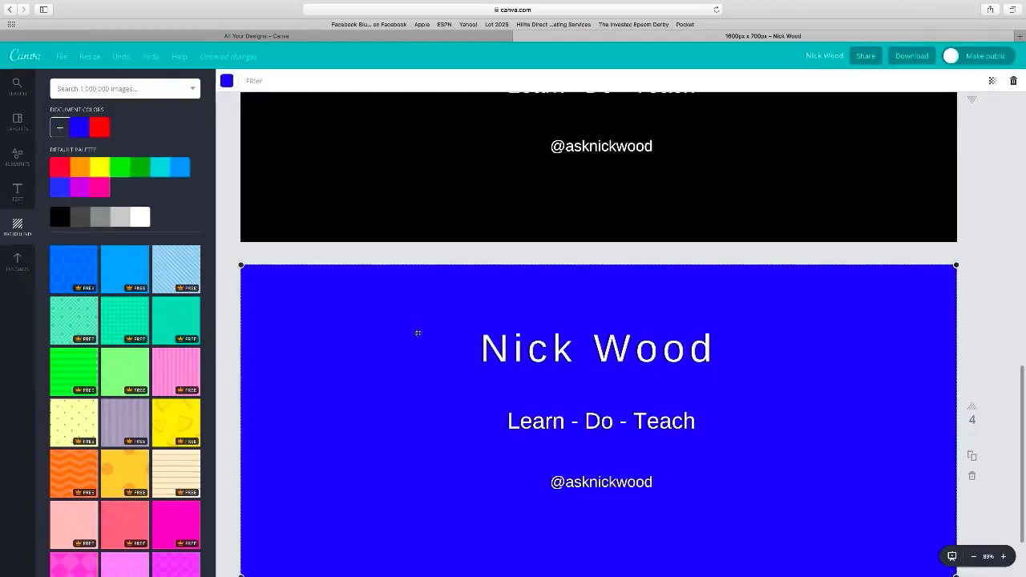
pyautogui.scroll(-1, 418, 333)
pyautogui.scroll(5, 418, 332)
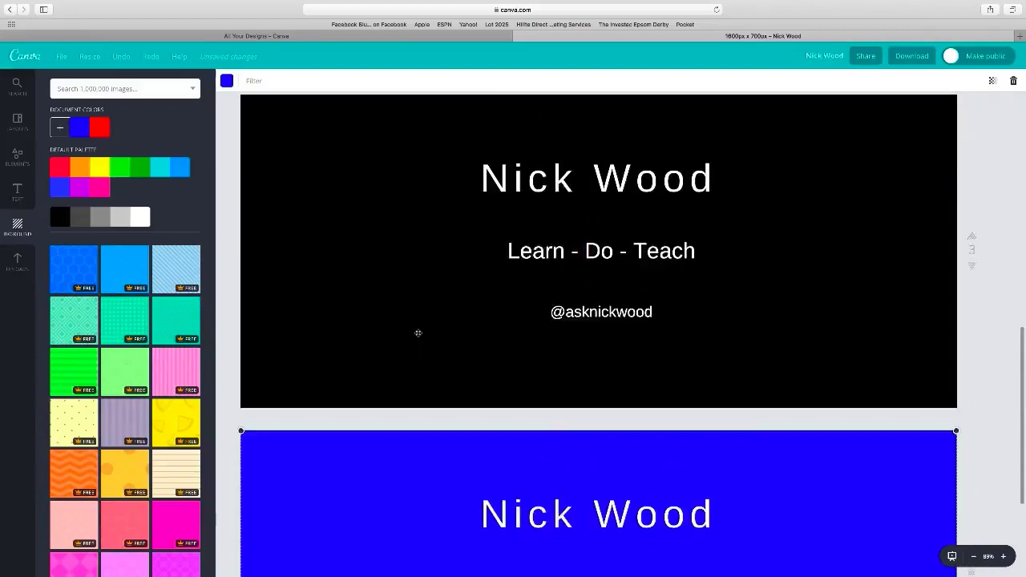
pyautogui.scroll(10, 418, 333)
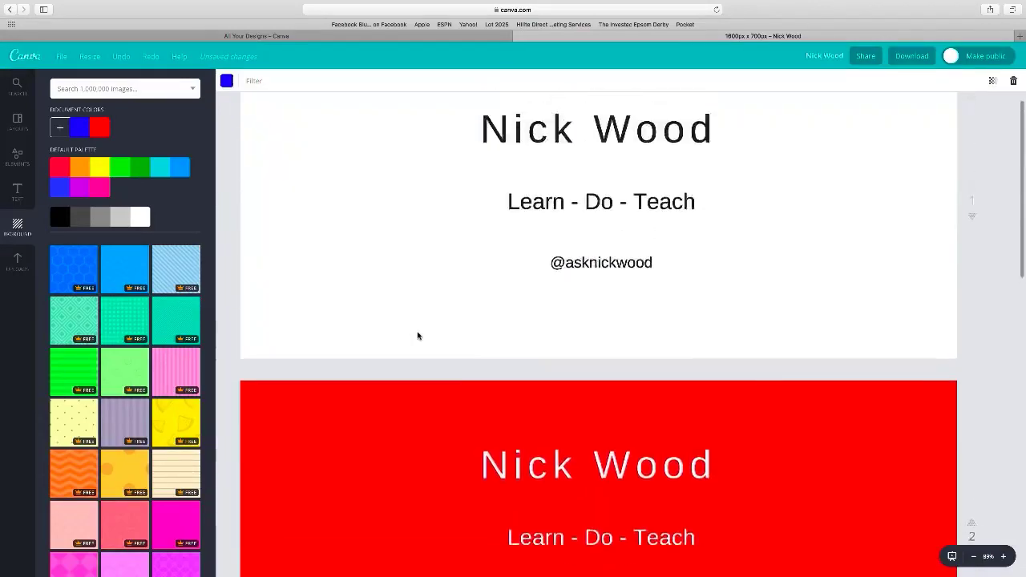
pyautogui.scroll(-10, 418, 336)
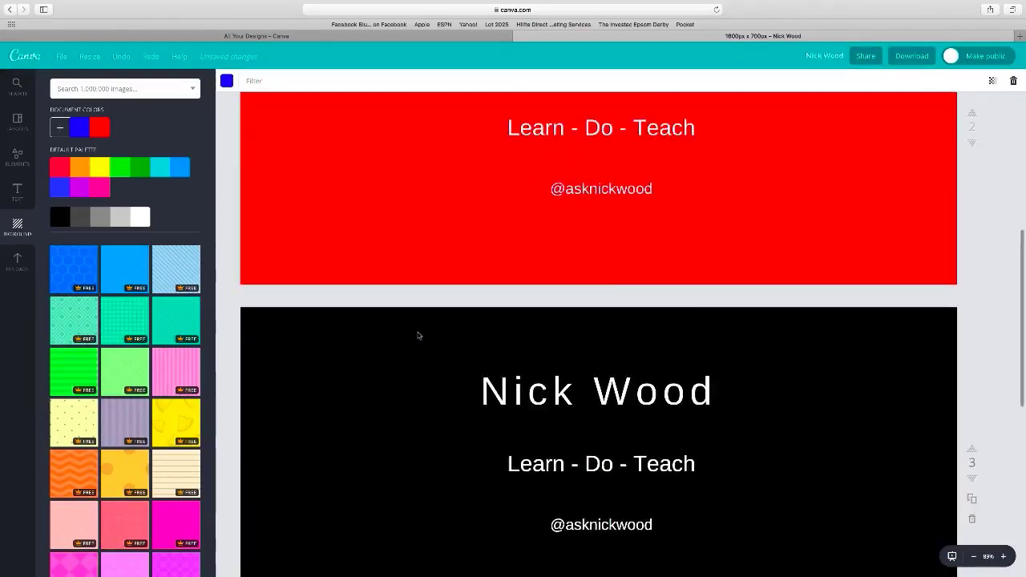
pyautogui.scroll(-5, 418, 336)
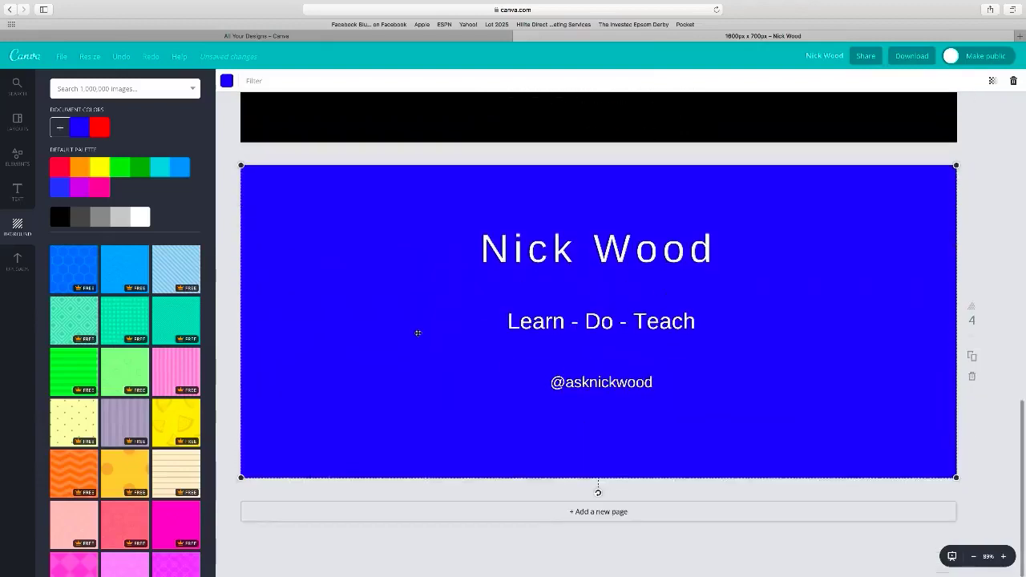
pyautogui.scroll(4, 418, 333)
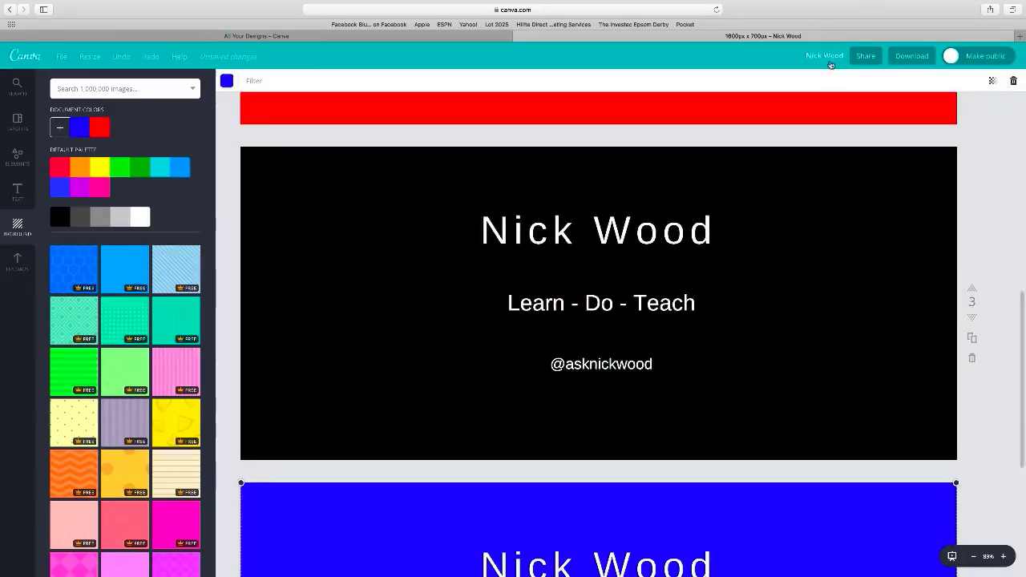
# - Append 'Banner' to the design's title
pyautogui.click(826, 57)
pyautogui.click(821, 104)
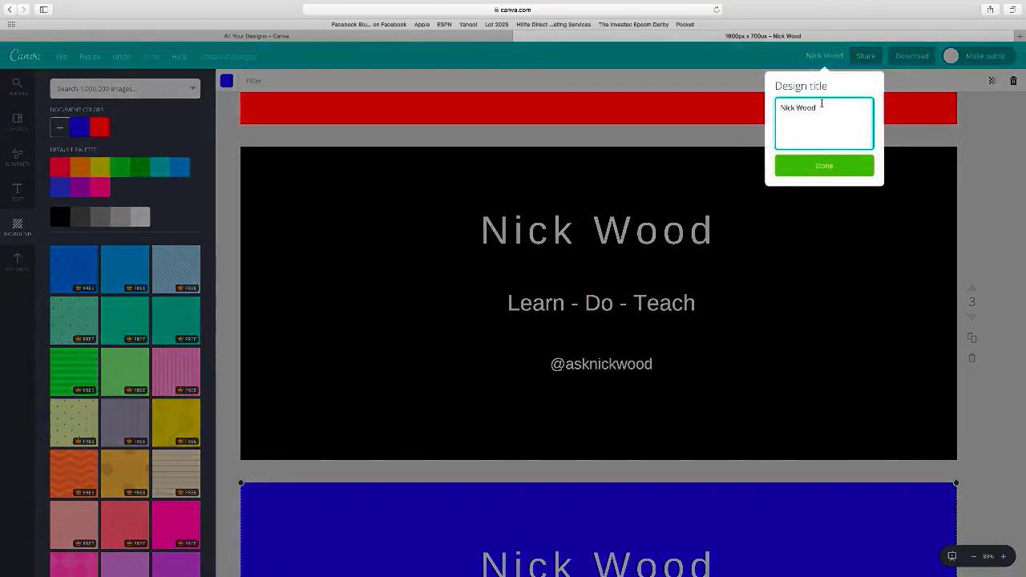
pyautogui.write('Banner')
pyautogui.click(852, 166)
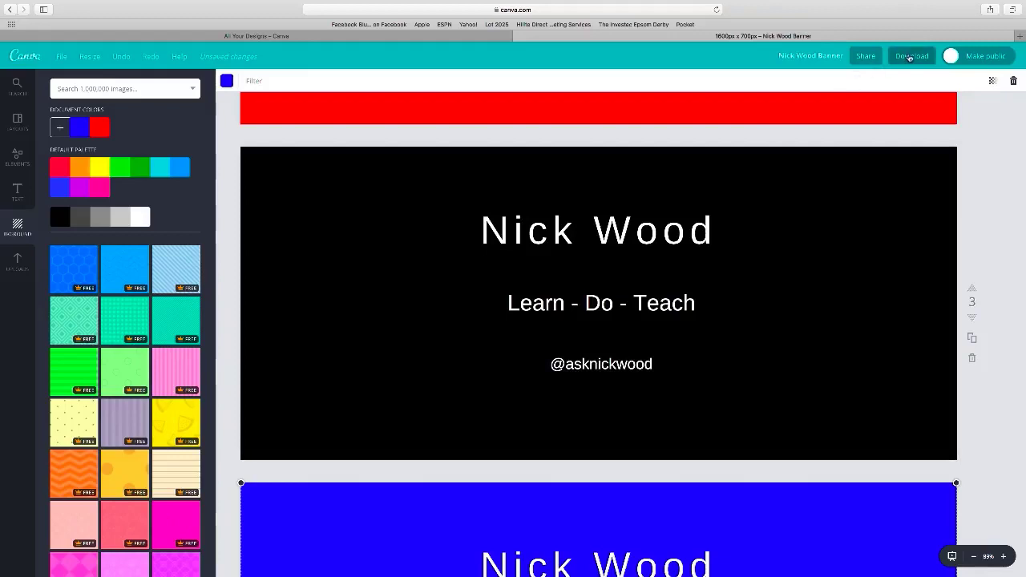
# - Download all pages of the design as PNG images
pyautogui.click(911, 56)
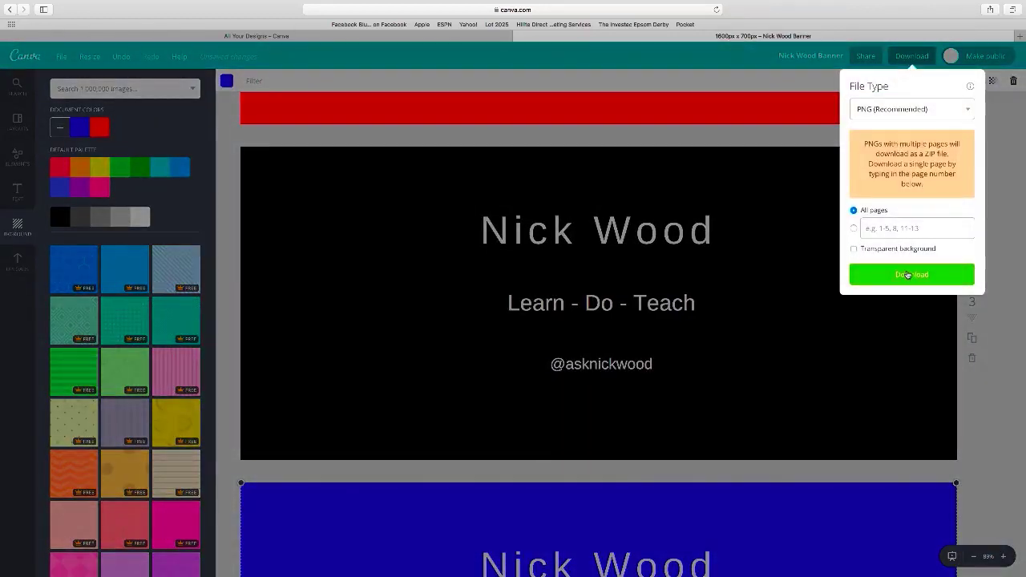
pyautogui.click(912, 275)
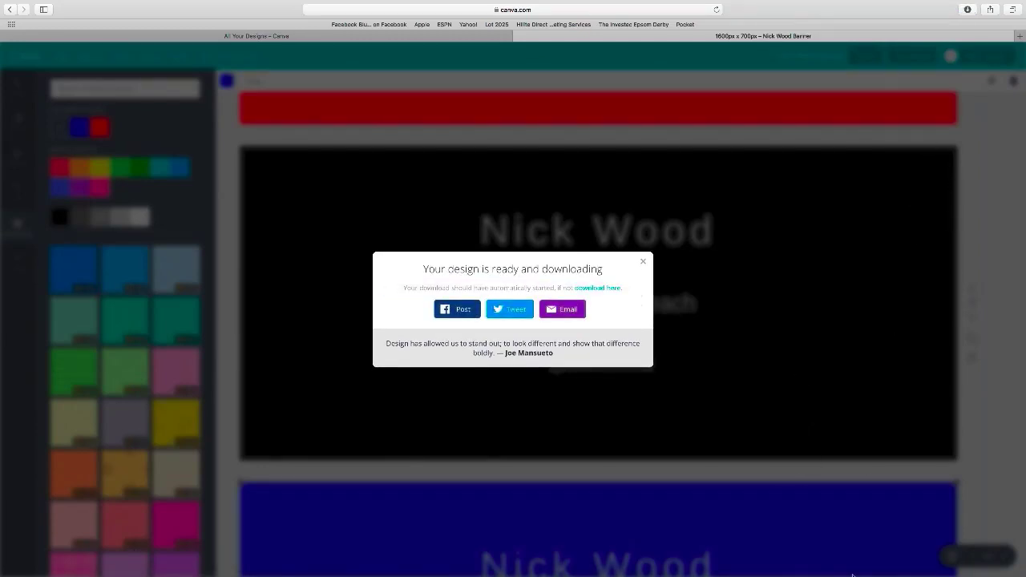
pyautogui.moveTo(848, 575)
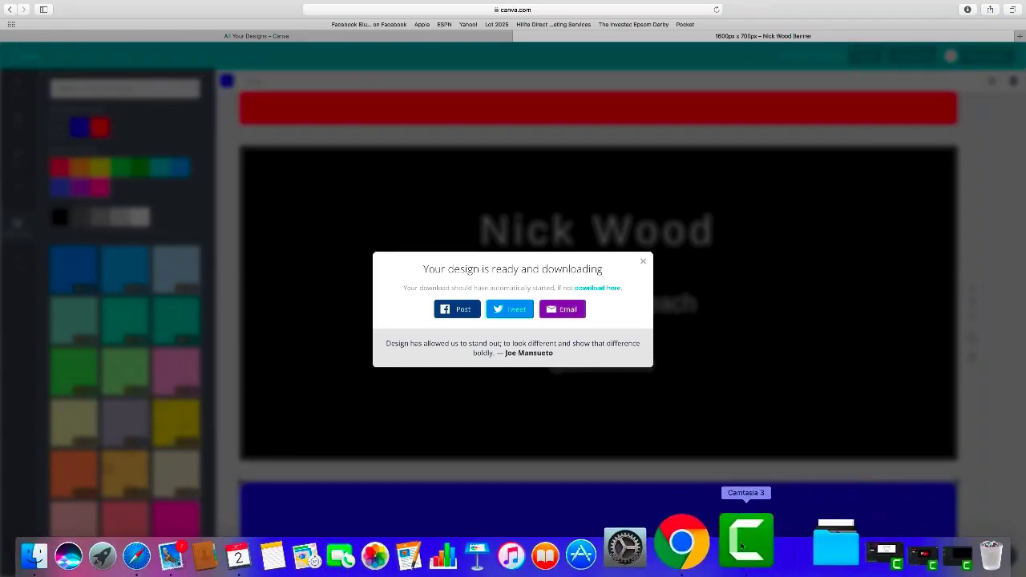
# - In Camtasia 3, import 1.png to 4.png from the banner folder in Downloads
pyautogui.click(741, 547)
pyautogui.click(84, 330)
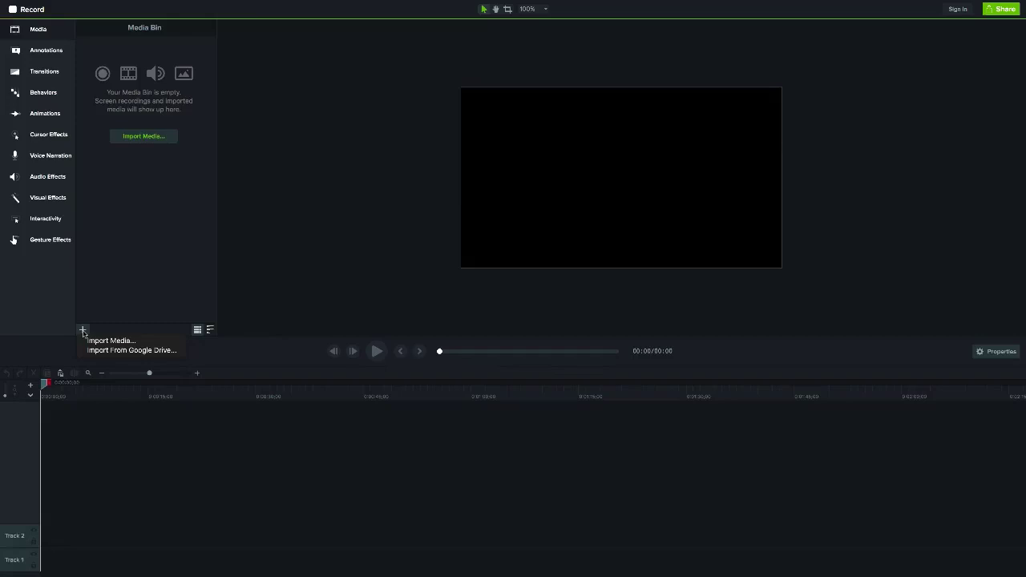
pyautogui.click(96, 340)
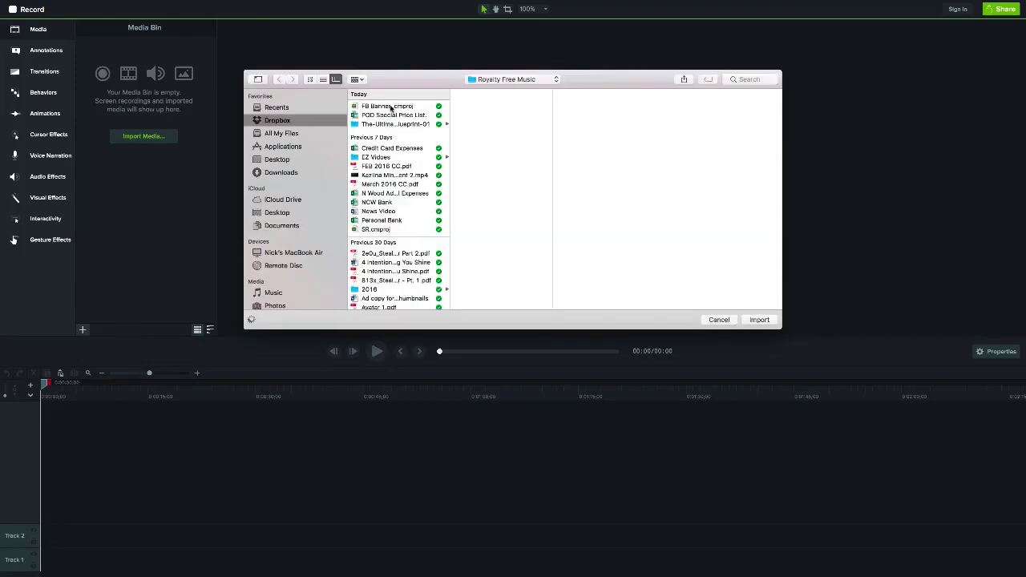
pyautogui.click(390, 107)
pyautogui.click(280, 175)
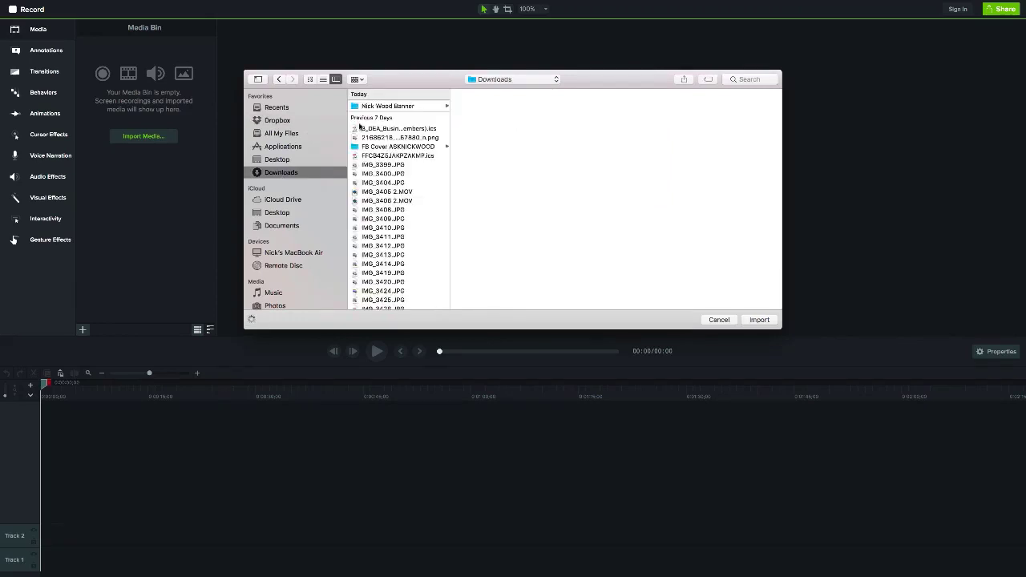
pyautogui.click(378, 107)
pyautogui.click(472, 106)
pyautogui.keyDown('shift'); pyautogui.click(472, 133); pyautogui.keyUp('shift')
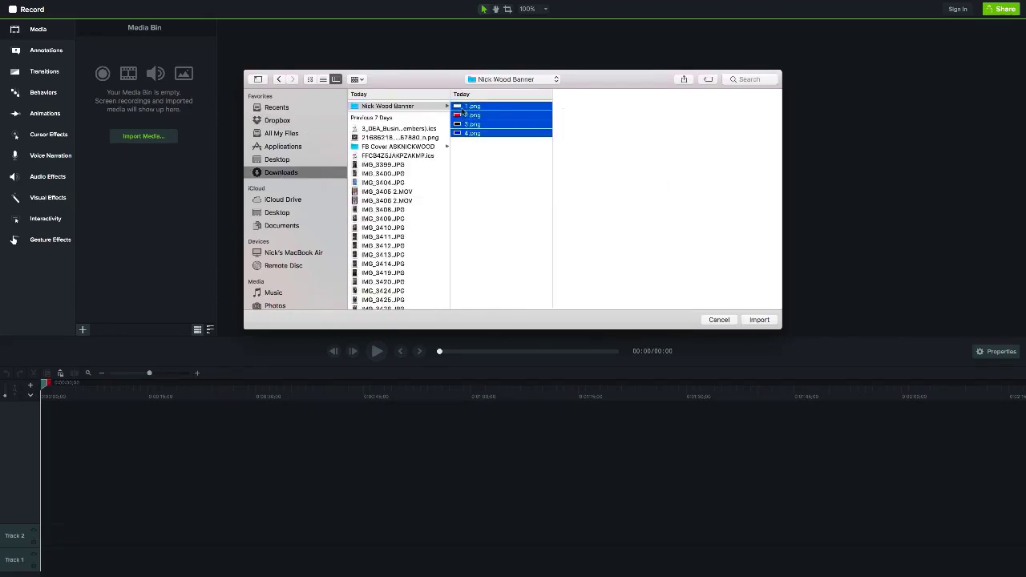
pyautogui.click(760, 320)
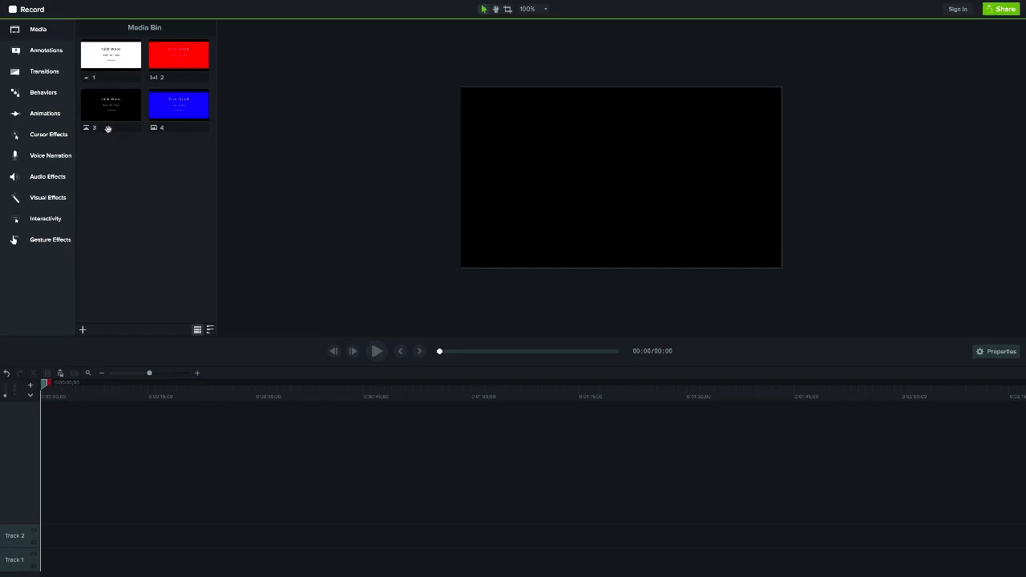
# - Place the white, black, red and blue slides on Track 1, repeated three times to one minute
pyautogui.moveTo(106, 59); pyautogui.dragTo(48, 557)
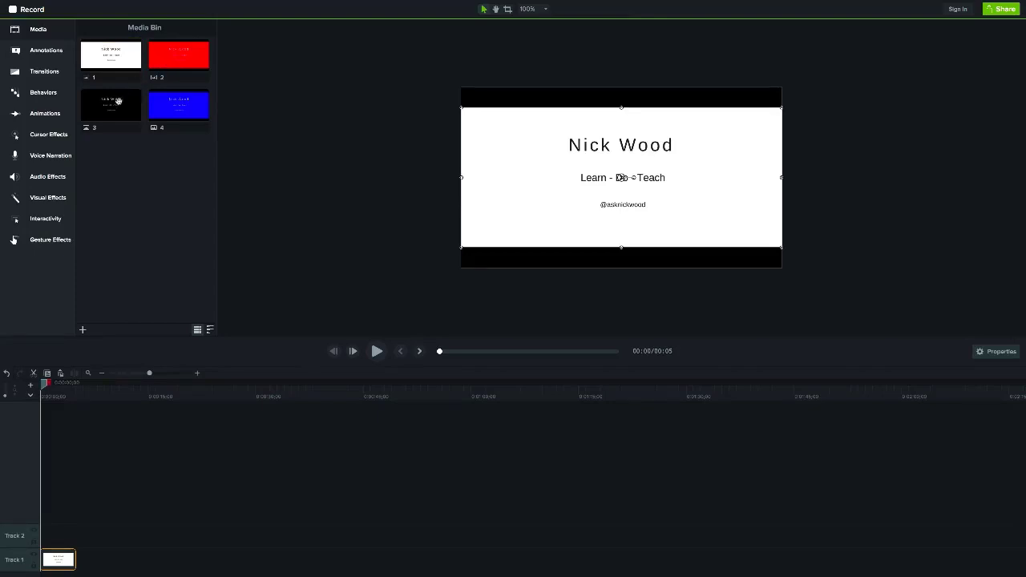
pyautogui.moveTo(118, 100); pyautogui.dragTo(80, 567)
pyautogui.moveTo(183, 50); pyautogui.dragTo(109, 567)
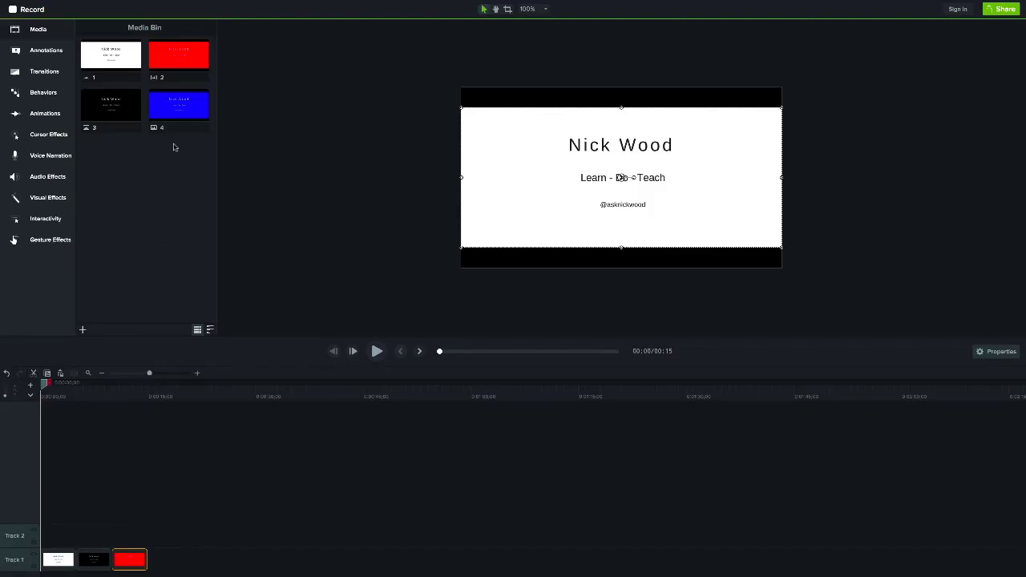
pyautogui.moveTo(175, 113); pyautogui.dragTo(168, 563)
pyautogui.moveTo(121, 100); pyautogui.dragTo(237, 561)
pyautogui.moveTo(178, 54); pyautogui.dragTo(273, 560)
pyautogui.moveTo(178, 105); pyautogui.dragTo(309, 559)
pyautogui.moveTo(111, 55); pyautogui.dragTo(344, 560)
pyautogui.moveTo(110, 105); pyautogui.dragTo(381, 560)
pyautogui.moveTo(178, 54); pyautogui.dragTo(417, 560)
pyautogui.moveTo(178, 105); pyautogui.dragTo(453, 560)
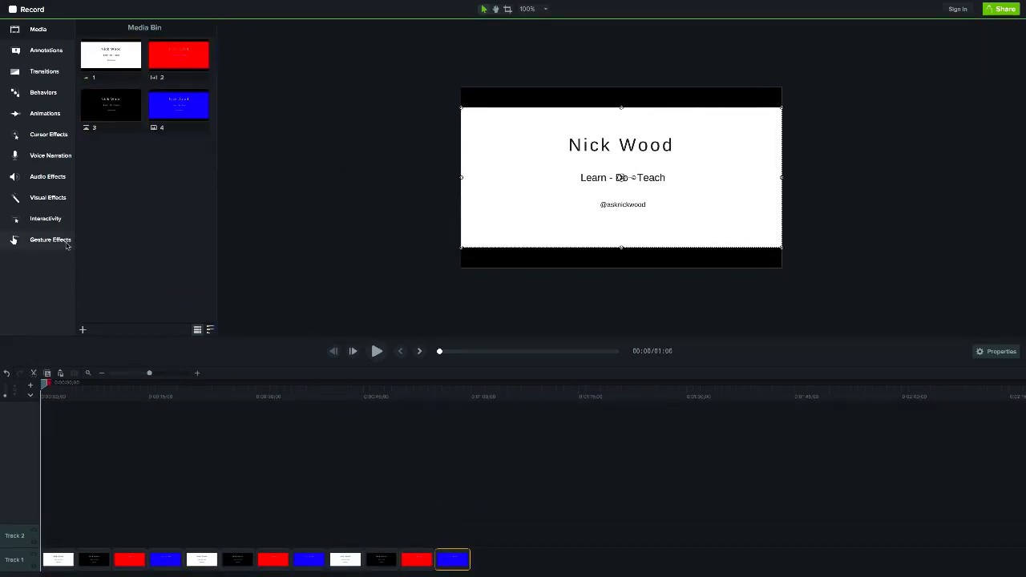
# - Show the Transitions gallery and scroll down to the Gradient Wipe effect
pyautogui.click(41, 74)
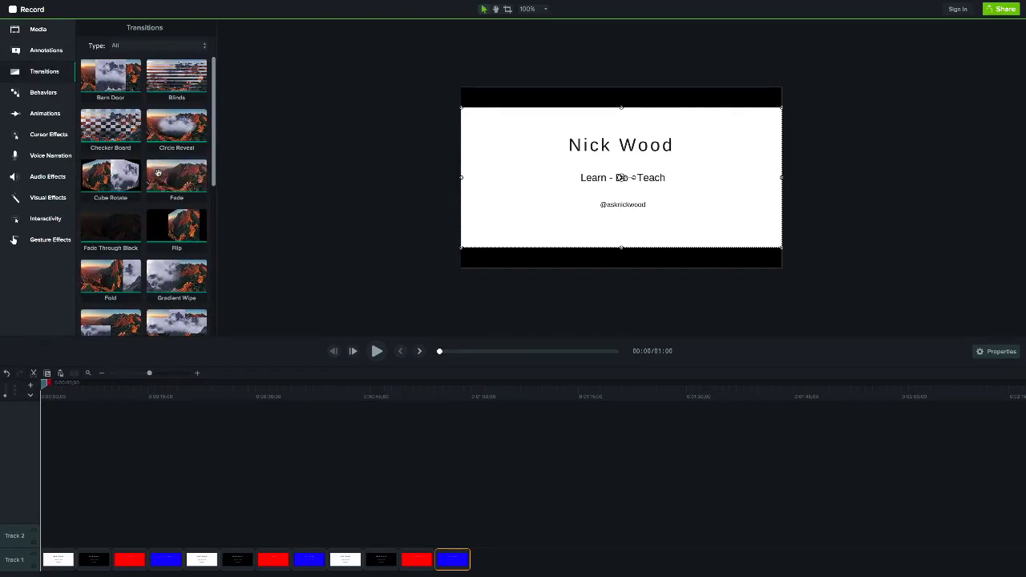
pyautogui.scroll(-1, 144, 188)
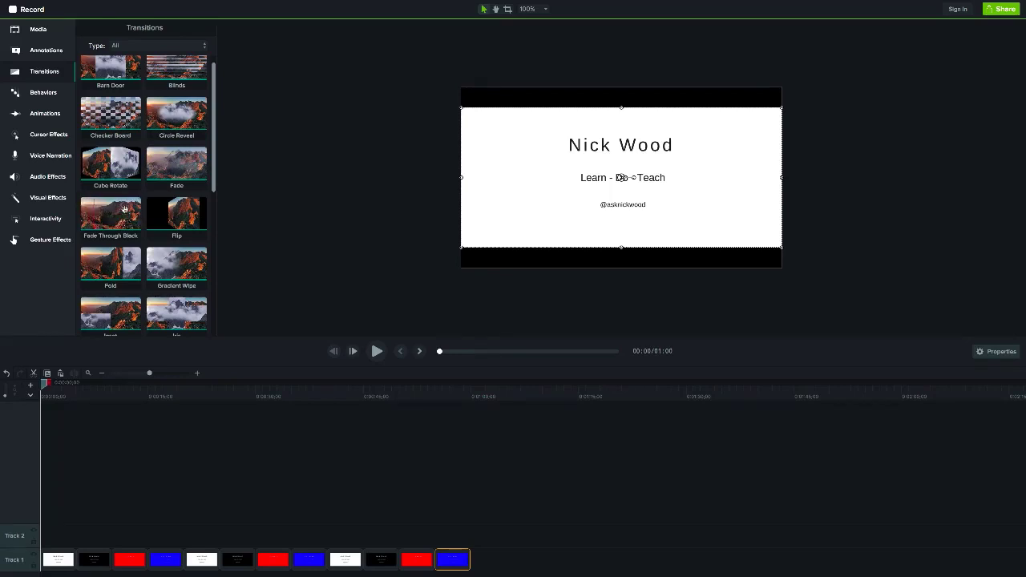
pyautogui.scroll(-1, 124, 210)
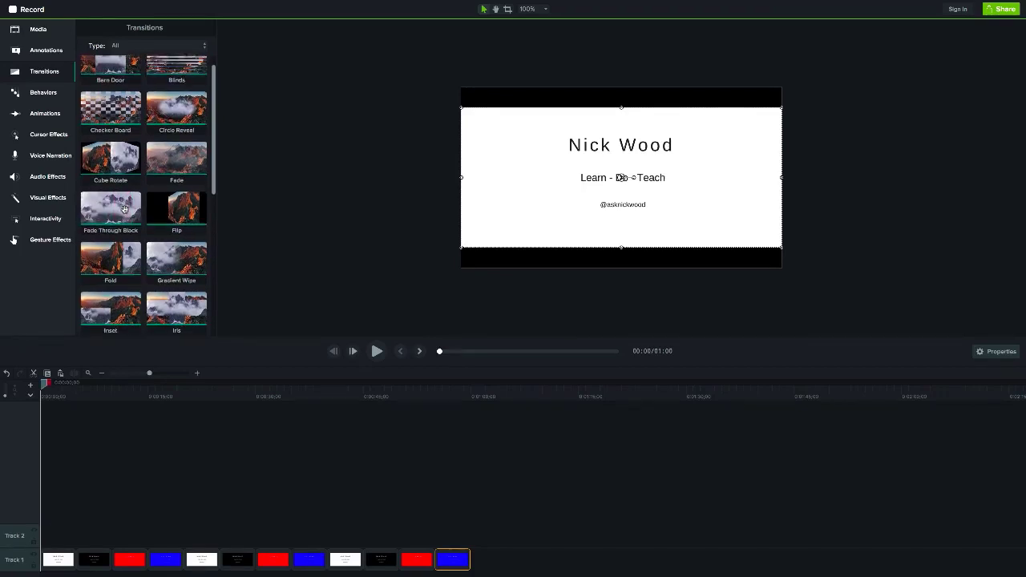
pyautogui.scroll(-1, 124, 209)
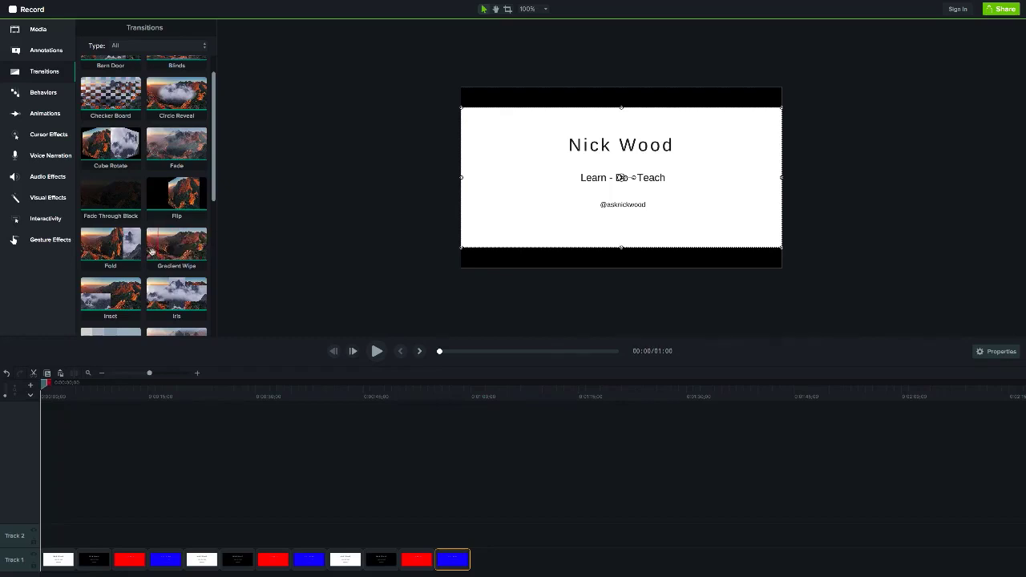
# - Drop a Gradient Wipe transition onto every junction between the Track 1 clips
pyautogui.moveTo(151, 251); pyautogui.dragTo(75, 559)
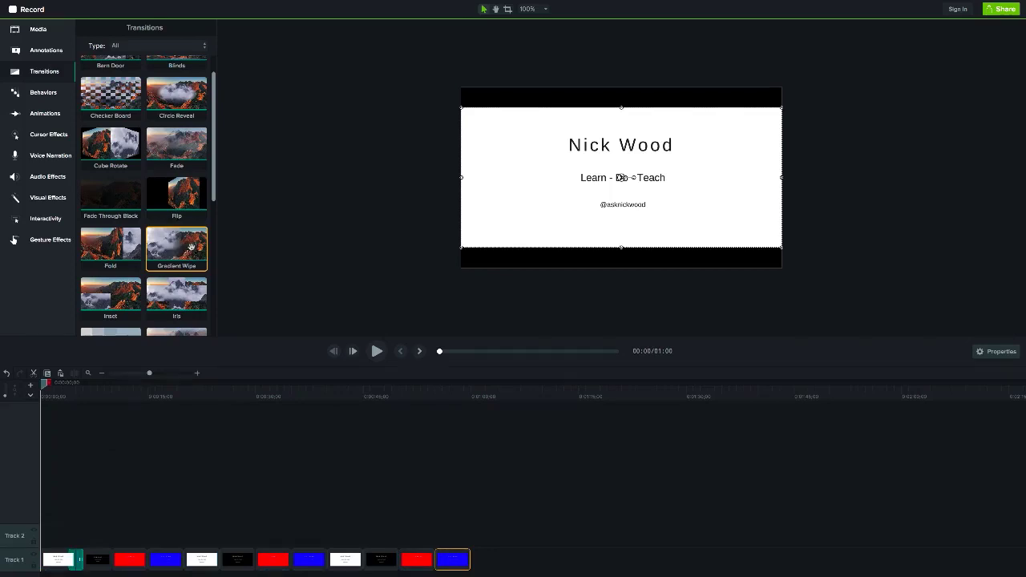
pyautogui.moveTo(193, 247); pyautogui.dragTo(113, 559)
pyautogui.moveTo(184, 245); pyautogui.dragTo(147, 553)
pyautogui.moveTo(160, 246); pyautogui.dragTo(258, 553)
pyautogui.moveTo(186, 248); pyautogui.dragTo(316, 553)
pyautogui.moveTo(186, 245); pyautogui.dragTo(316, 553)
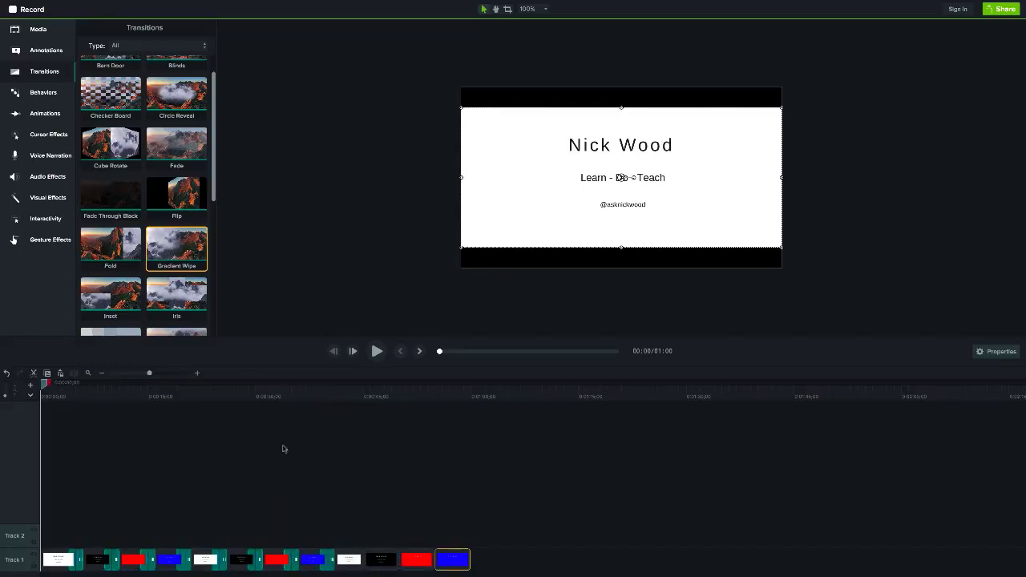
pyautogui.moveTo(186, 245); pyautogui.dragTo(397, 553)
pyautogui.moveTo(186, 244); pyautogui.dragTo(436, 555)
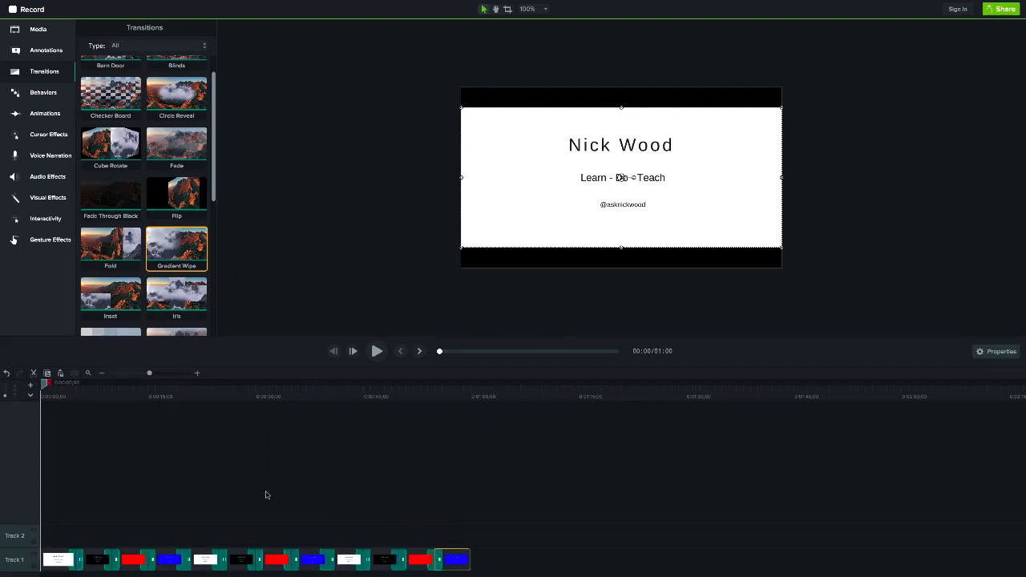
# - Set the first three Track 1 clips to a 2-second duration each
pyautogui.rightClick(64, 560)
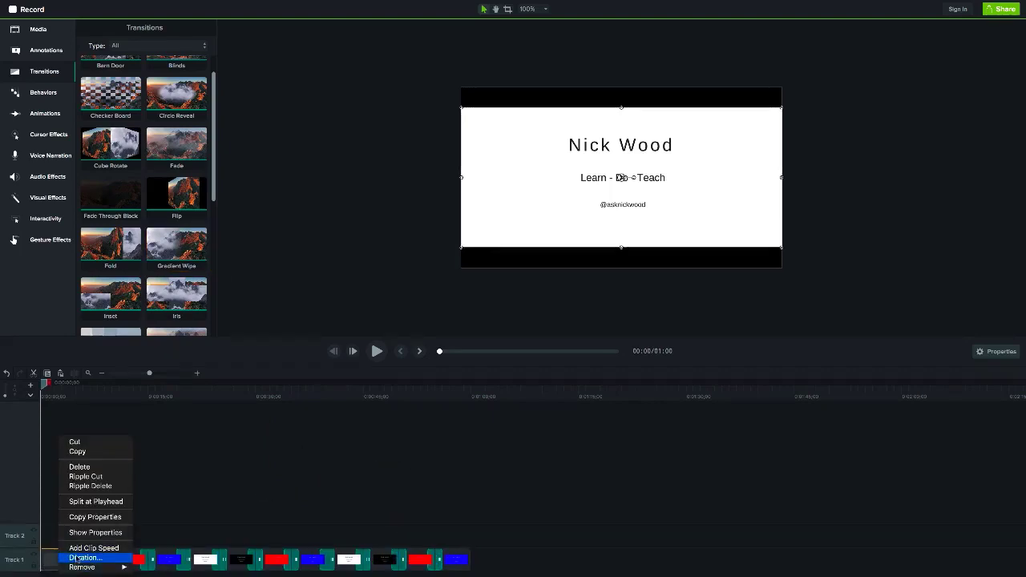
pyautogui.click(83, 557)
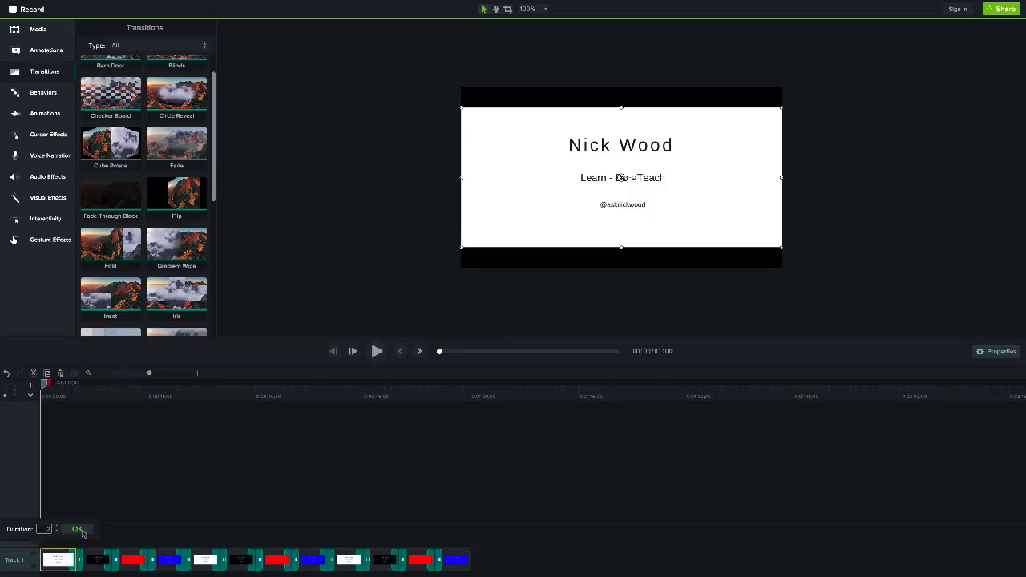
pyautogui.write('2')
pyautogui.click(80, 531)
pyautogui.rightClick(77, 566)
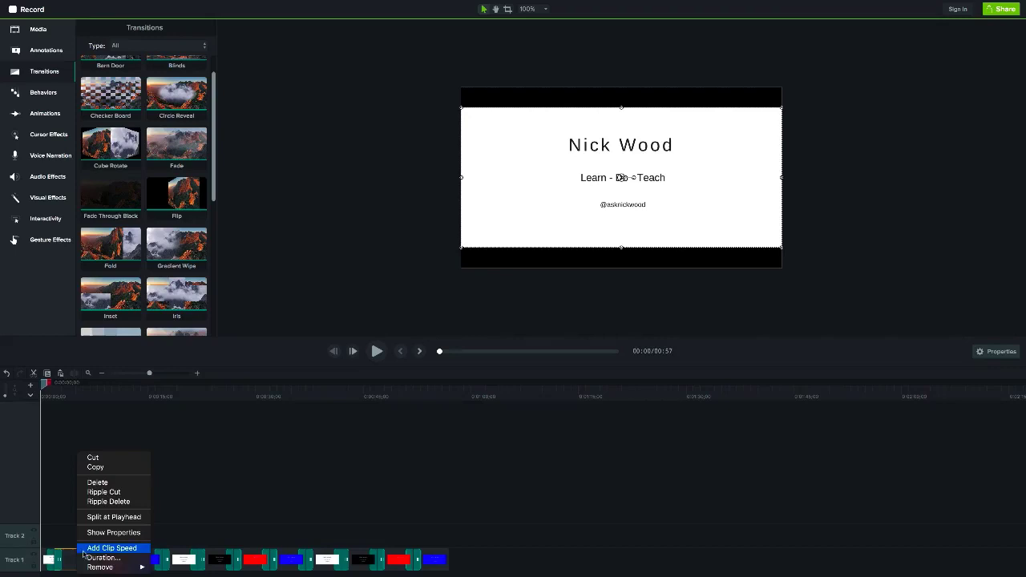
pyautogui.click(87, 557)
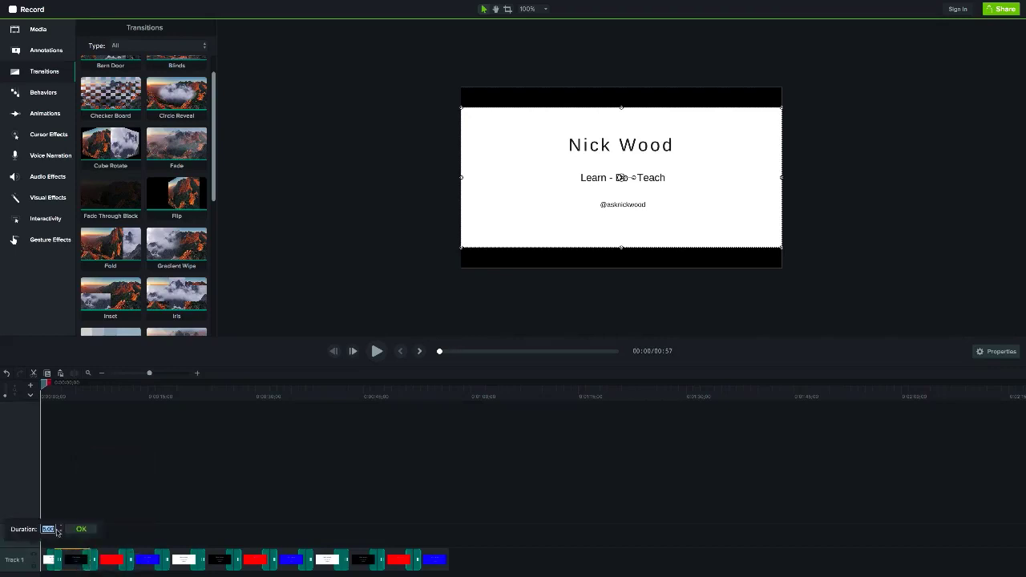
pyautogui.write('2')
pyautogui.click(80, 529)
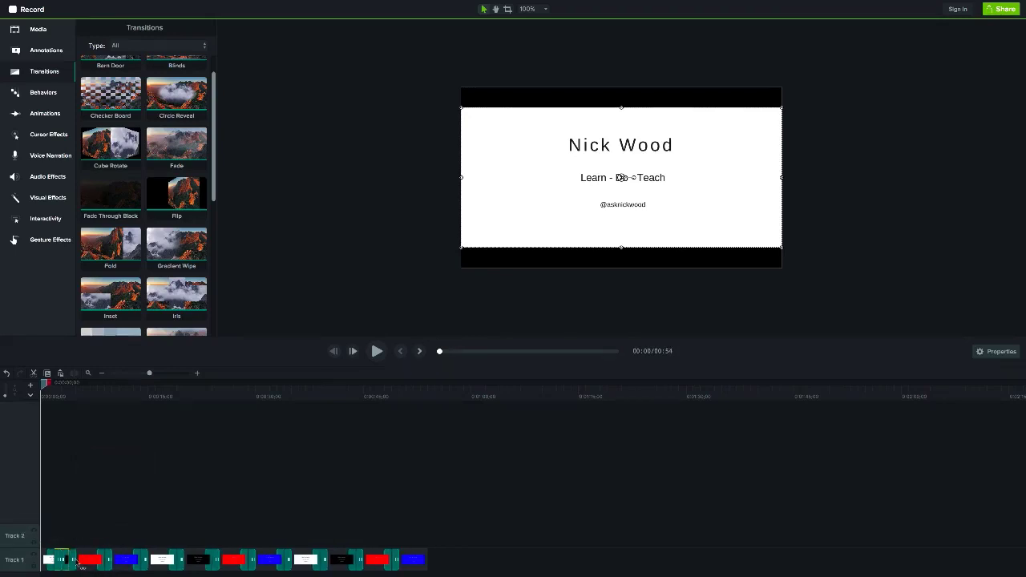
pyautogui.rightClick(84, 564)
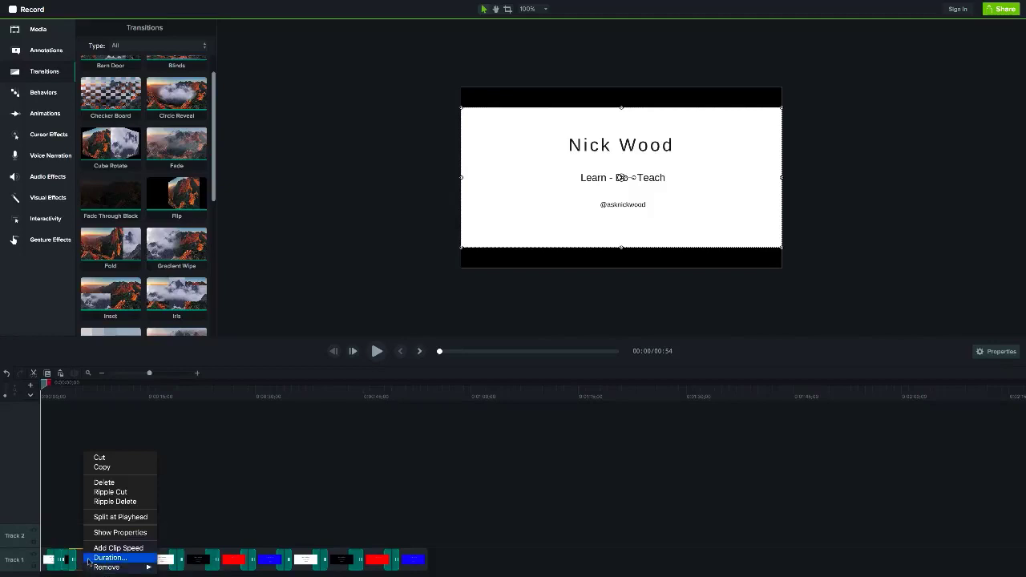
pyautogui.click(87, 557)
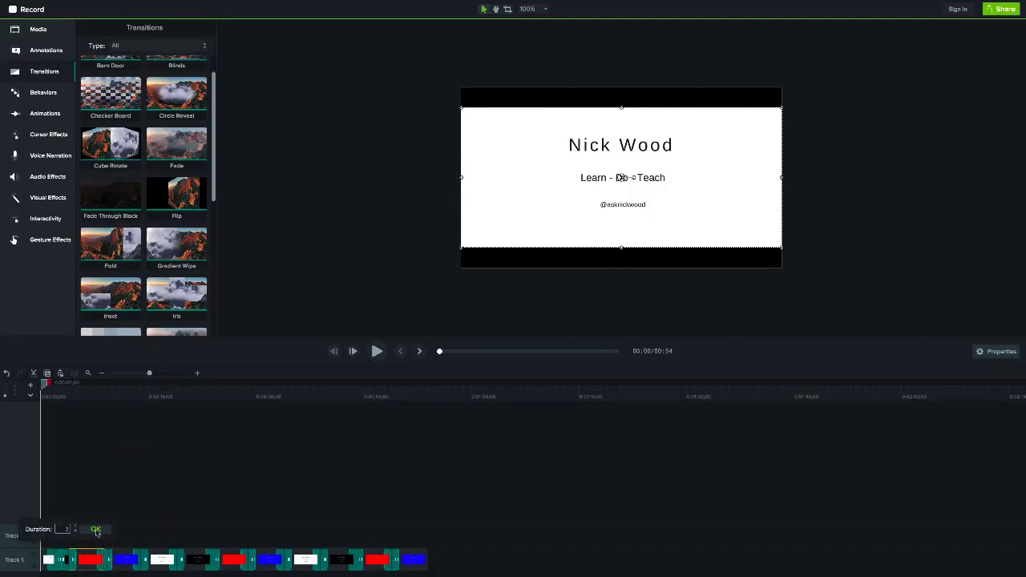
pyautogui.write('2')
pyautogui.click(95, 530)
# - Set the next four Track 1 clips to 2 seconds each
pyautogui.rightClick(98, 563)
pyautogui.click(112, 557)
pyautogui.write('2')
pyautogui.click(114, 529)
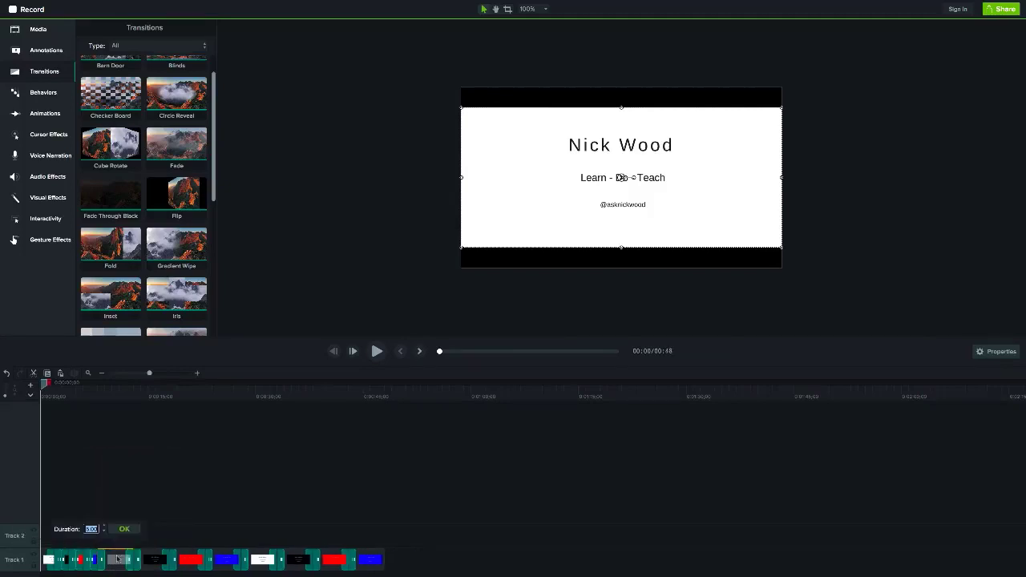
pyautogui.rightClick(138, 562)
pyautogui.click(149, 556)
pyautogui.write('2')
pyautogui.click(142, 553)
pyautogui.rightClick(141, 561)
pyautogui.click(151, 557)
pyautogui.click(166, 529)
pyautogui.rightClick(161, 561)
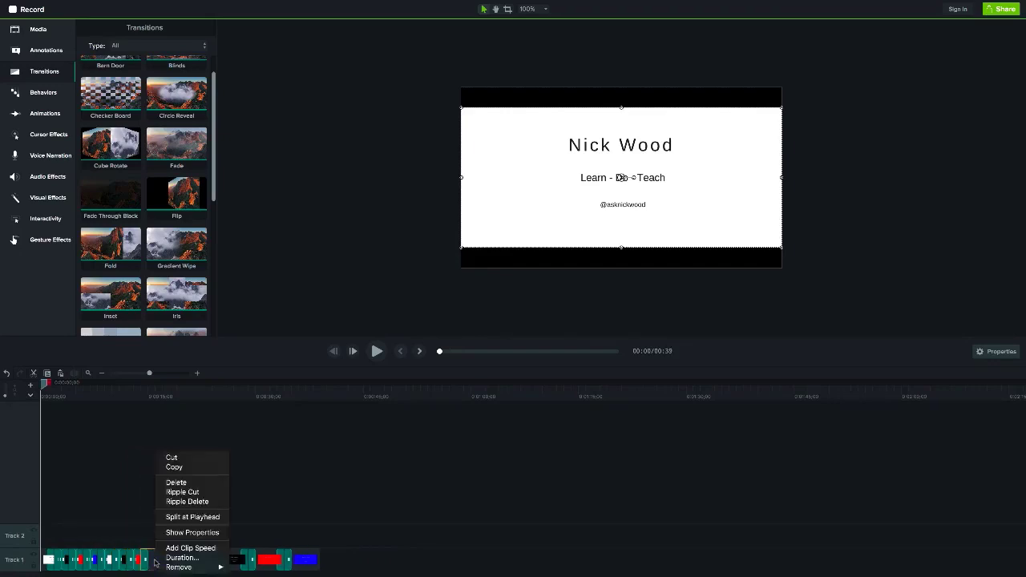
pyautogui.click(172, 557)
pyautogui.click(178, 529)
# - Set the last three clips to 2 seconds and play the 24-second preview
pyautogui.rightClick(172, 561)
pyautogui.click(181, 556)
pyautogui.click(182, 529)
pyautogui.rightClick(192, 561)
pyautogui.click(201, 556)
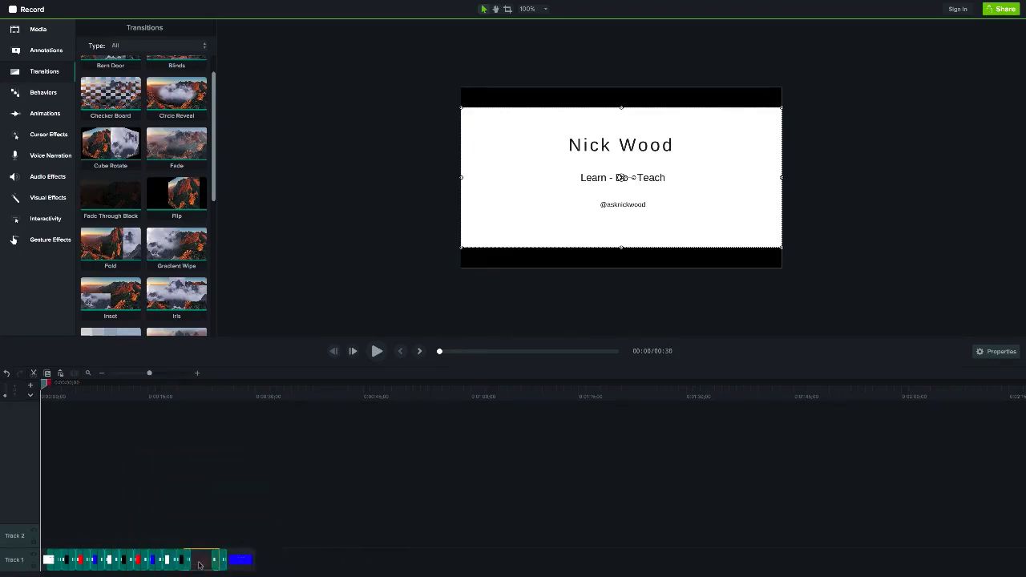
pyautogui.click(213, 529)
pyautogui.rightClick(220, 561)
pyautogui.click(229, 556)
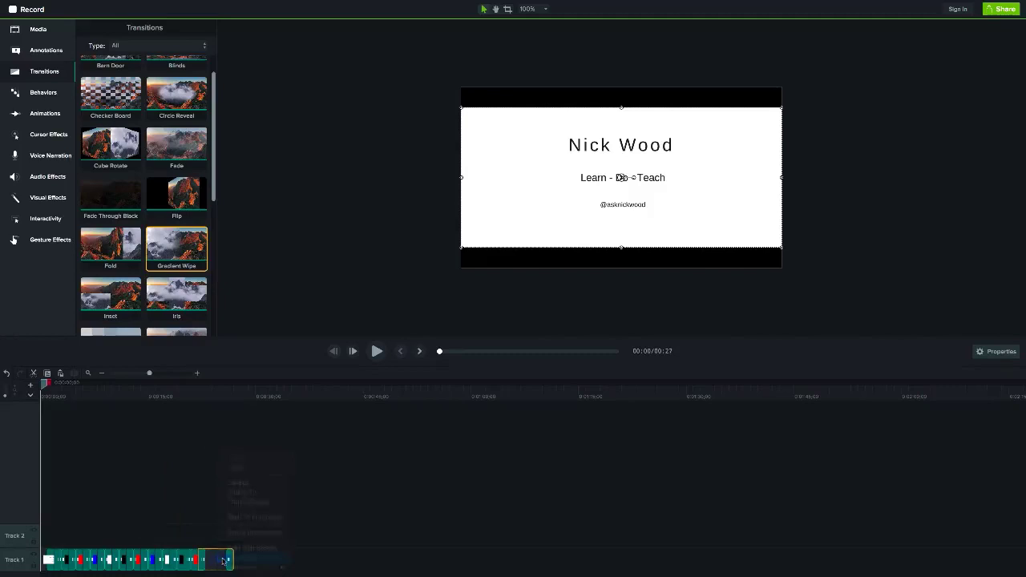
pyautogui.click(233, 529)
pyautogui.press('space')
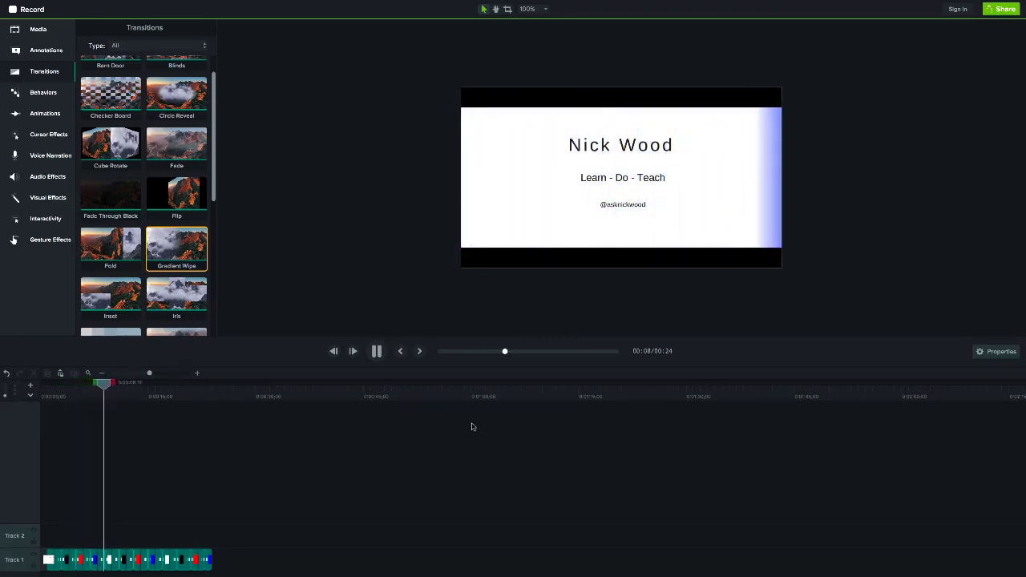
# - Pause the gradient-wipe preview and switch to the YouTube channel page in Chrome
pyautogui.click(382, 355)
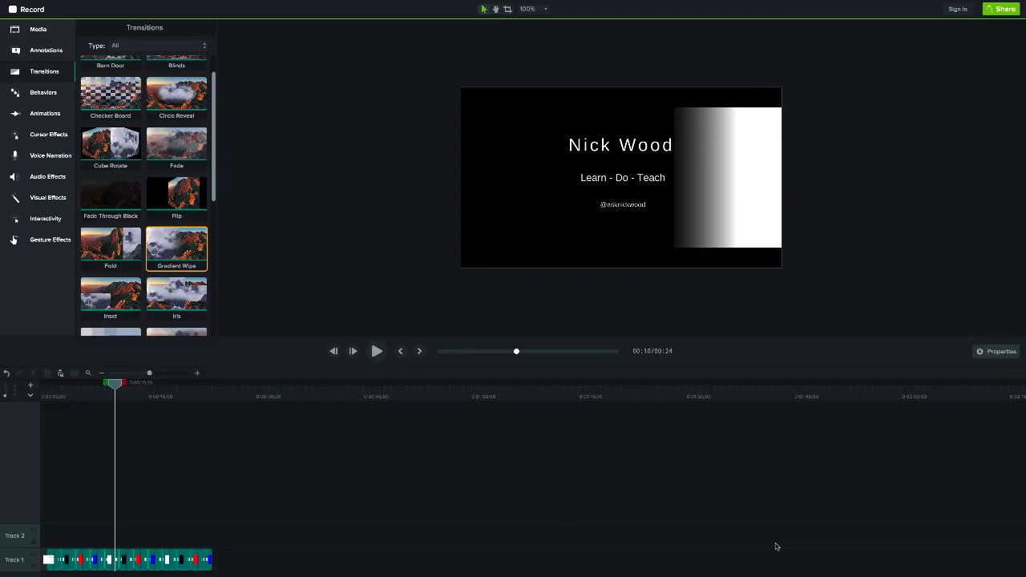
pyautogui.click(710, 543)
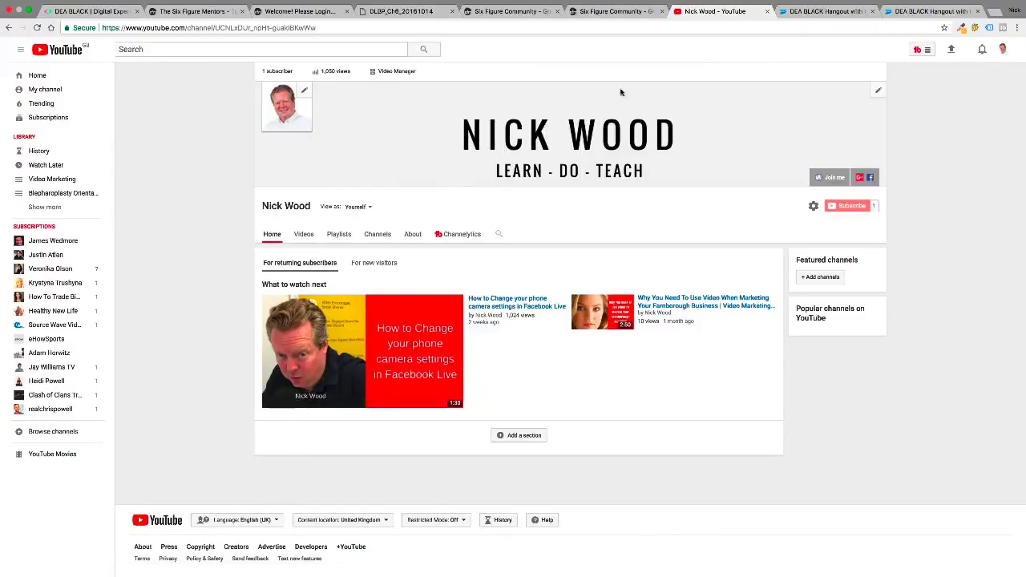
# - Go from the avatar menu through Creator Studio to the YouTube Audio Library
pyautogui.click(1002, 50)
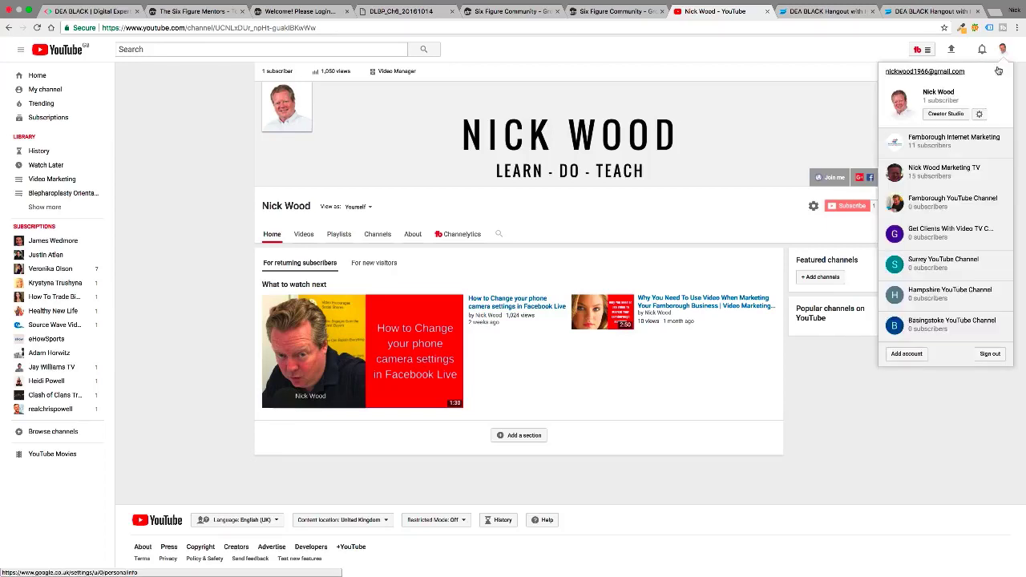
pyautogui.click(944, 115)
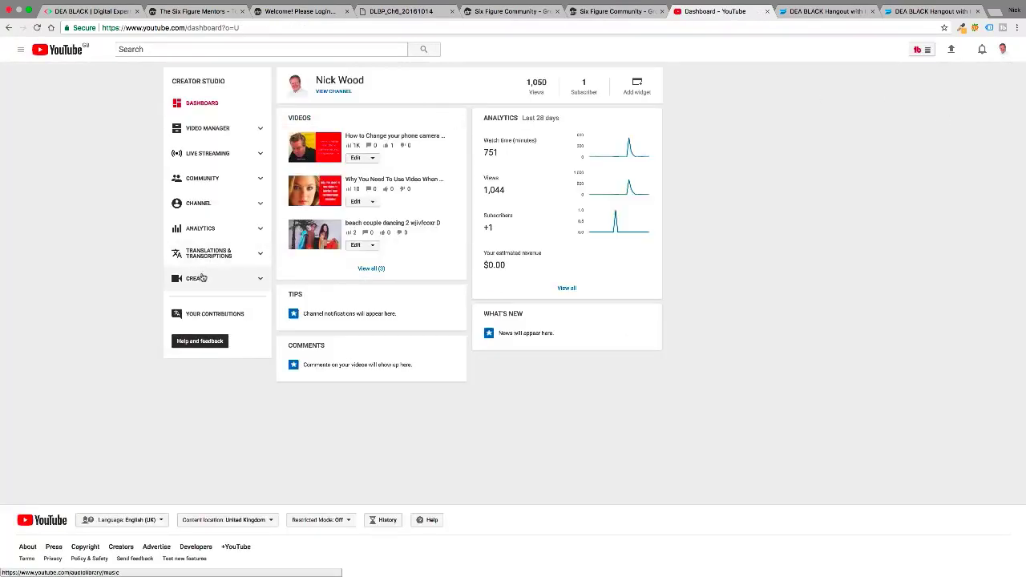
pyautogui.click(202, 278)
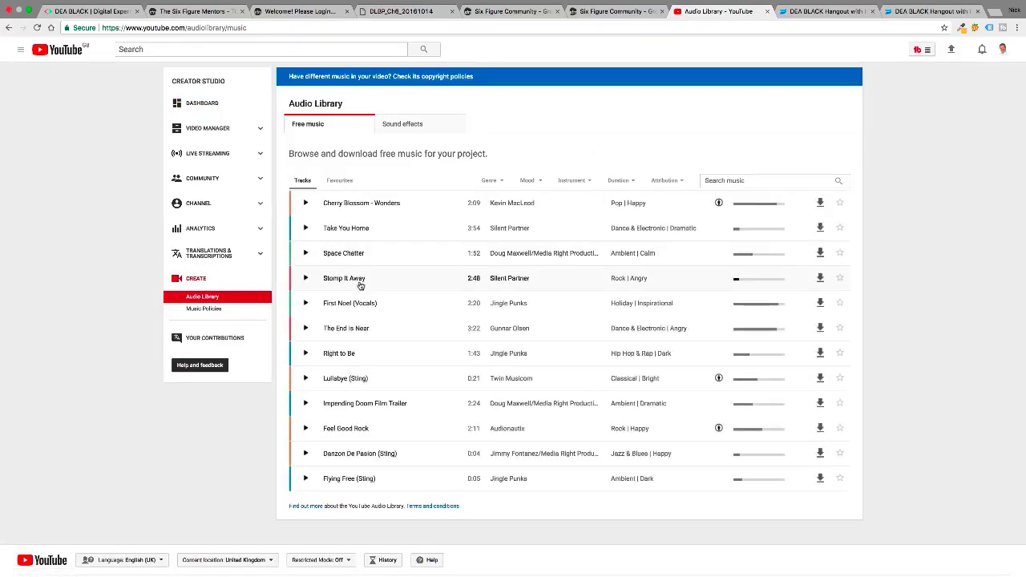
# - Preview the track 'Right to Be' and download it
pyautogui.scroll(-1, 361, 286)
pyautogui.scroll(-3, 361, 287)
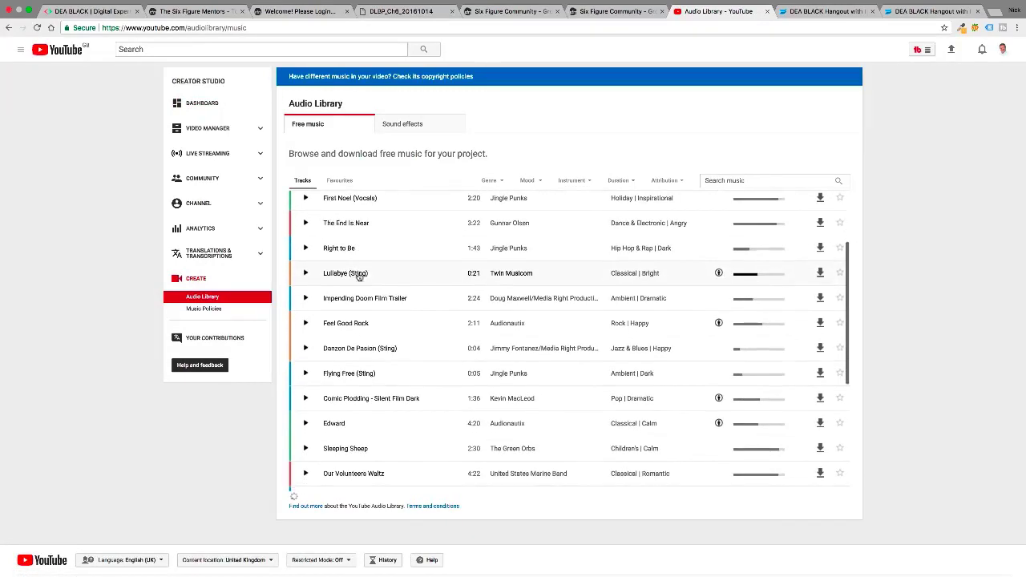
pyautogui.click(346, 250)
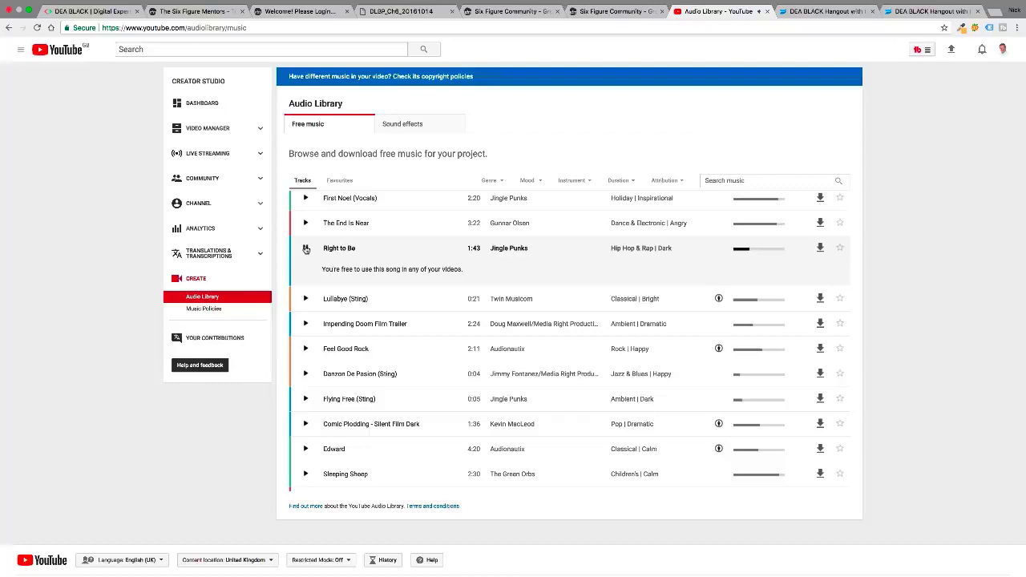
pyautogui.scroll(1, 327, 285)
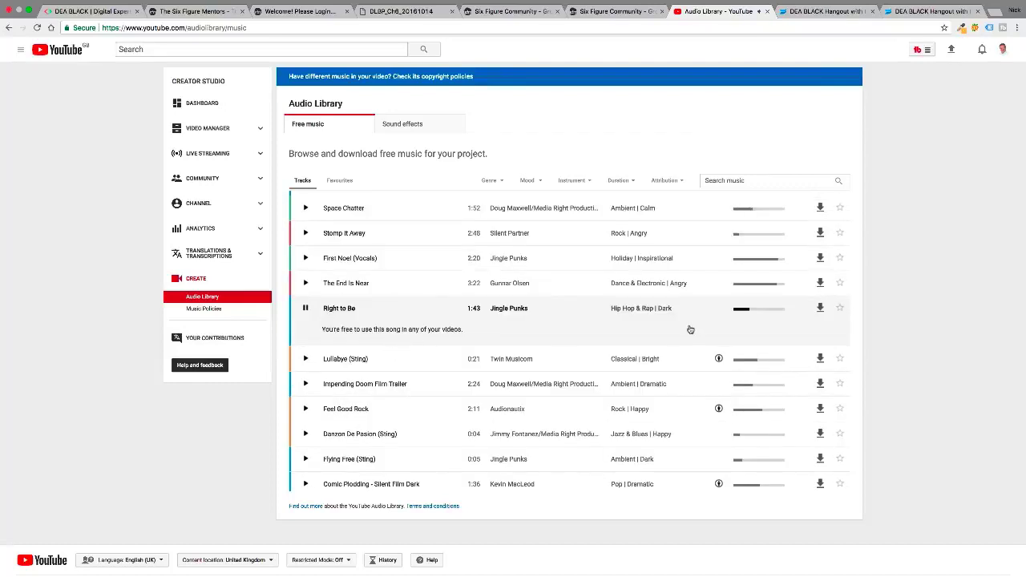
pyautogui.click(822, 308)
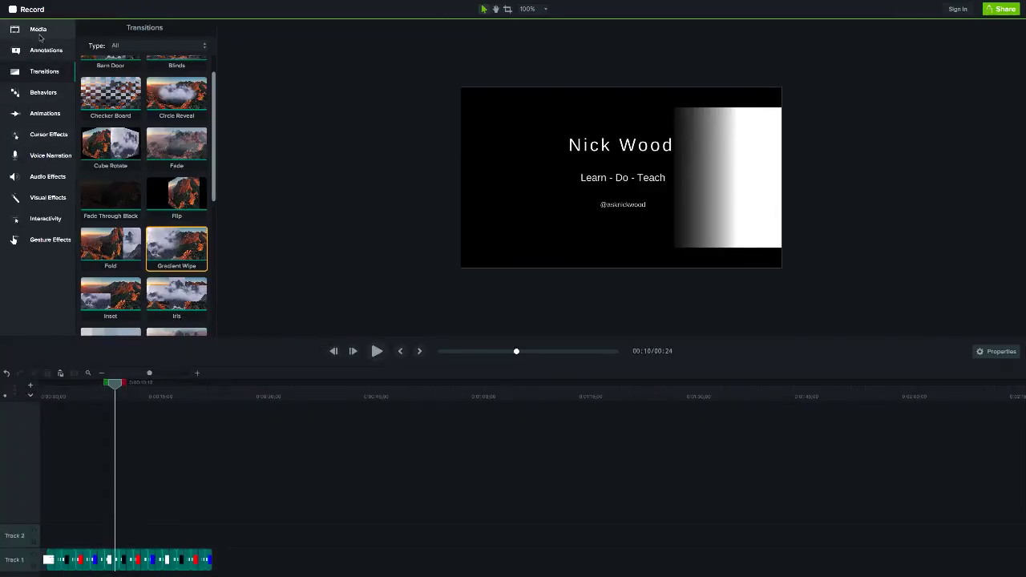
# - Import Right_to_Be.mp3 from Downloads into the Media Bin
pyautogui.click(38, 30)
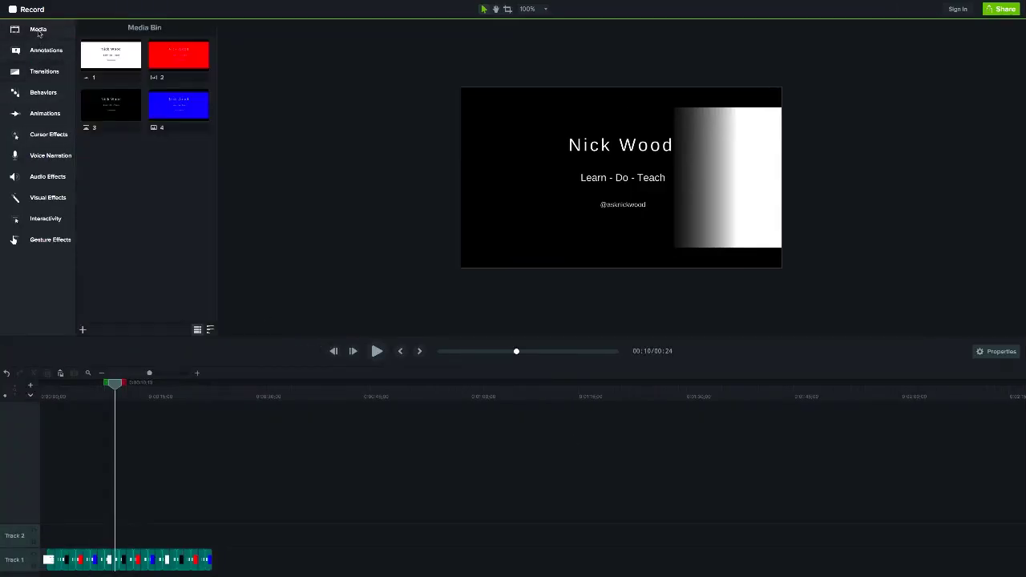
pyautogui.click(83, 330)
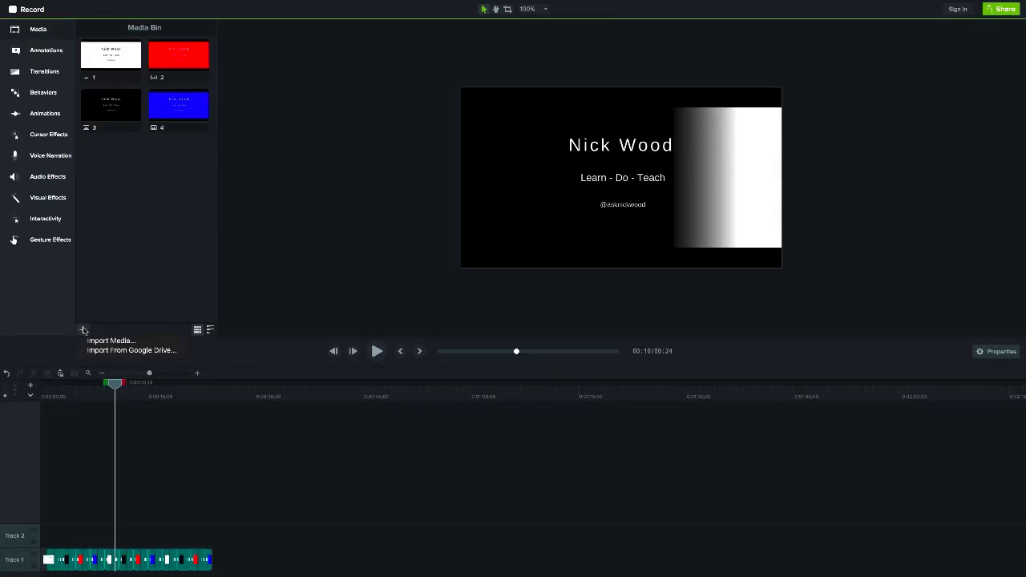
pyautogui.click(92, 341)
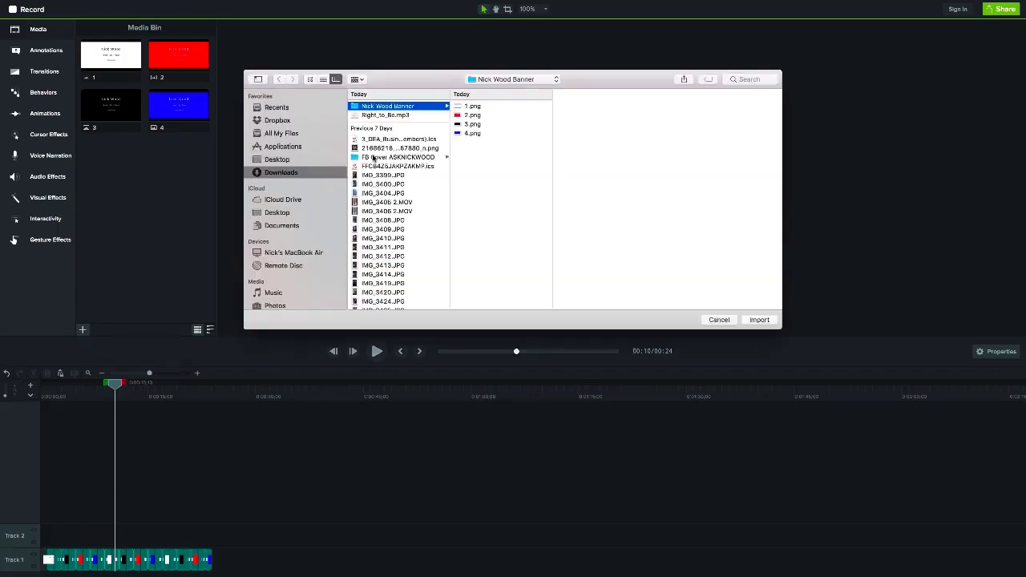
pyautogui.click(390, 116)
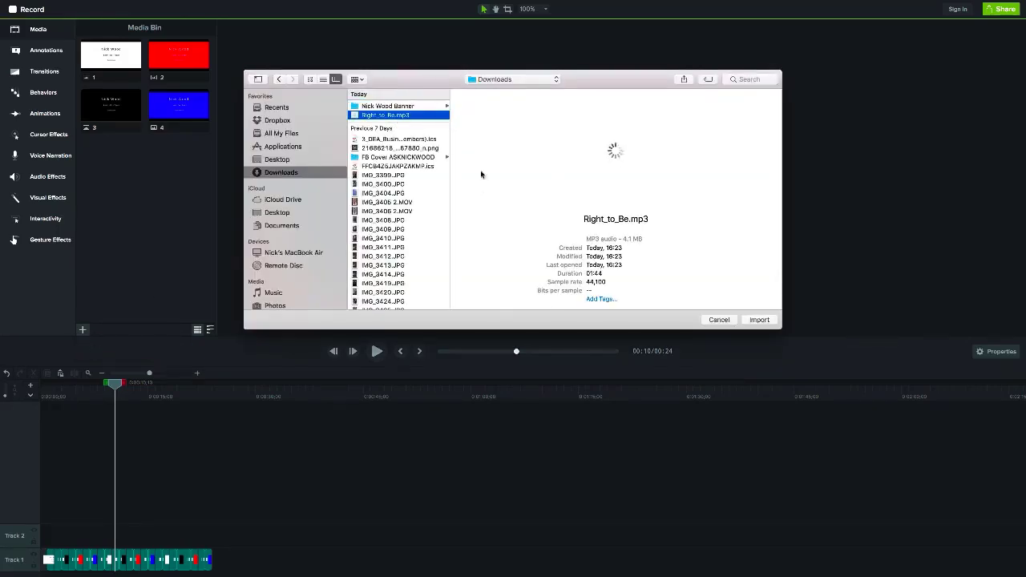
pyautogui.click(759, 319)
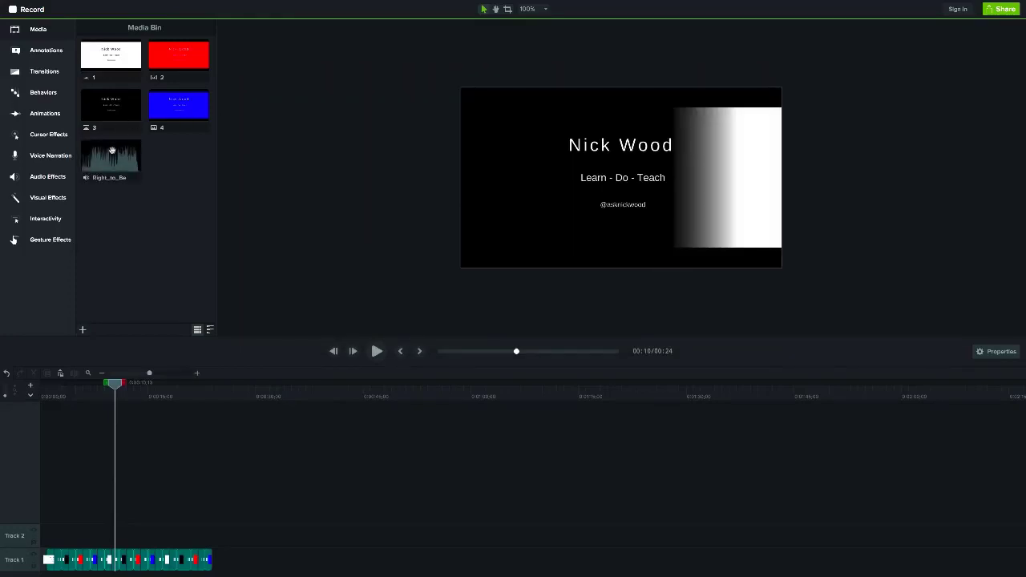
# - Place Right_to_Be on Track 2, split it at 00:24 and delete the excess
pyautogui.moveTo(112, 151); pyautogui.dragTo(61, 534)
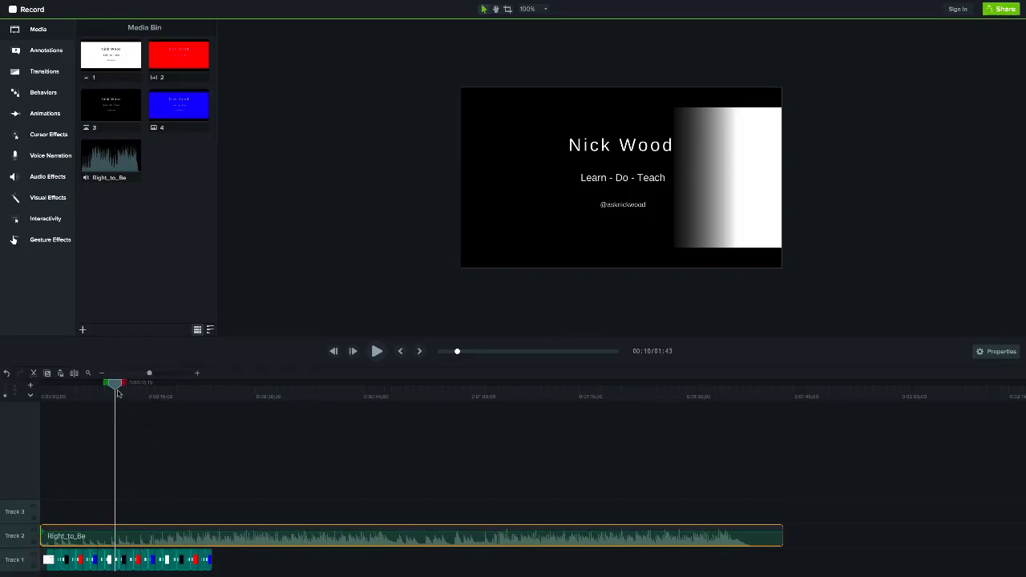
pyautogui.moveTo(115, 384); pyautogui.dragTo(213, 397)
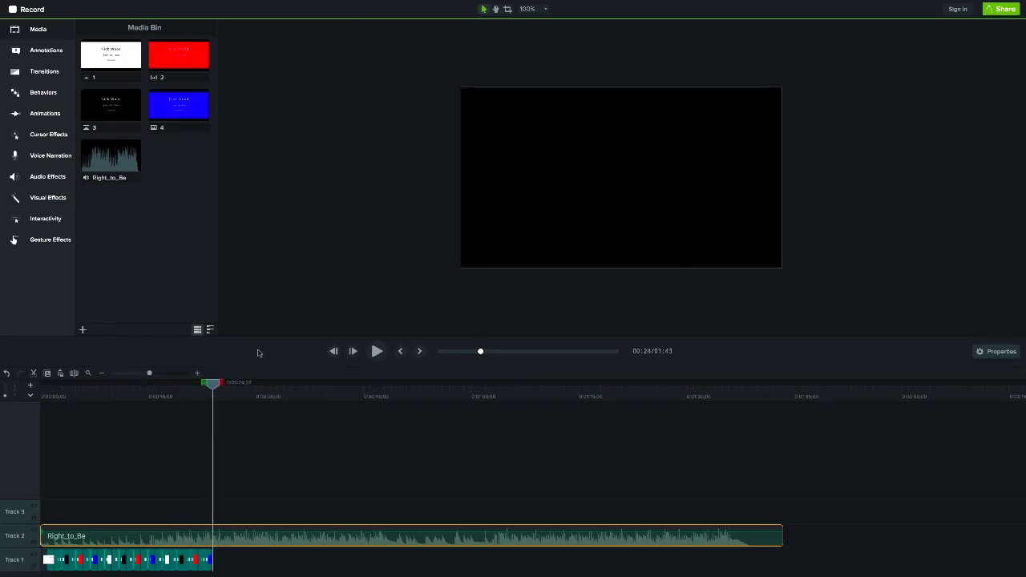
pyautogui.rightClick(212, 384)
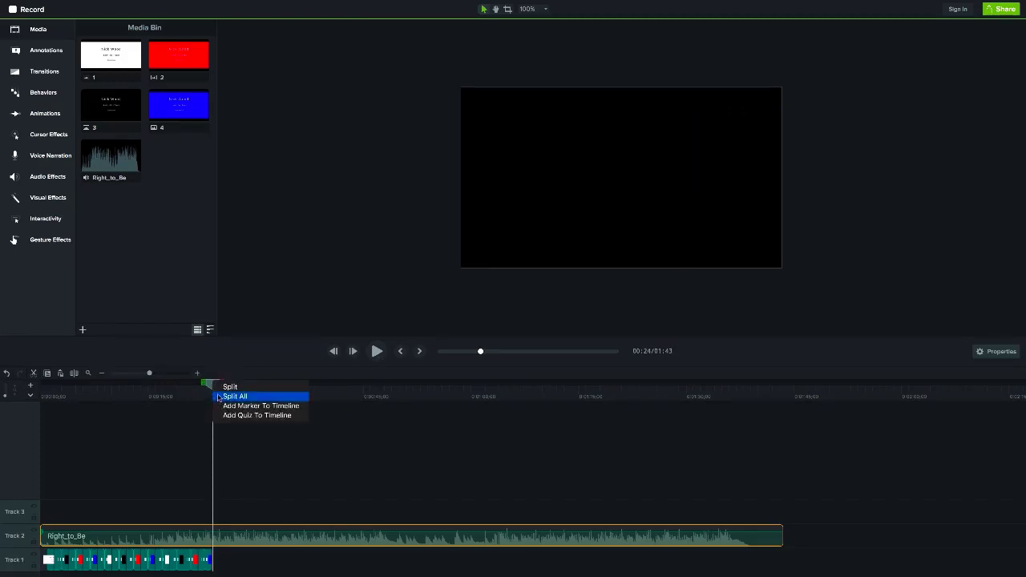
pyautogui.click(229, 386)
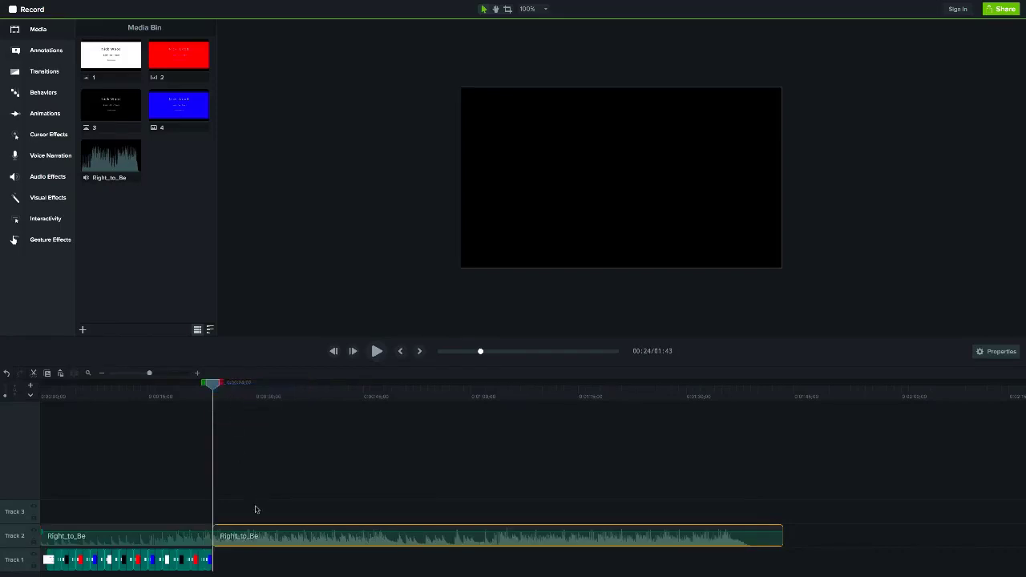
pyautogui.press('Delete')
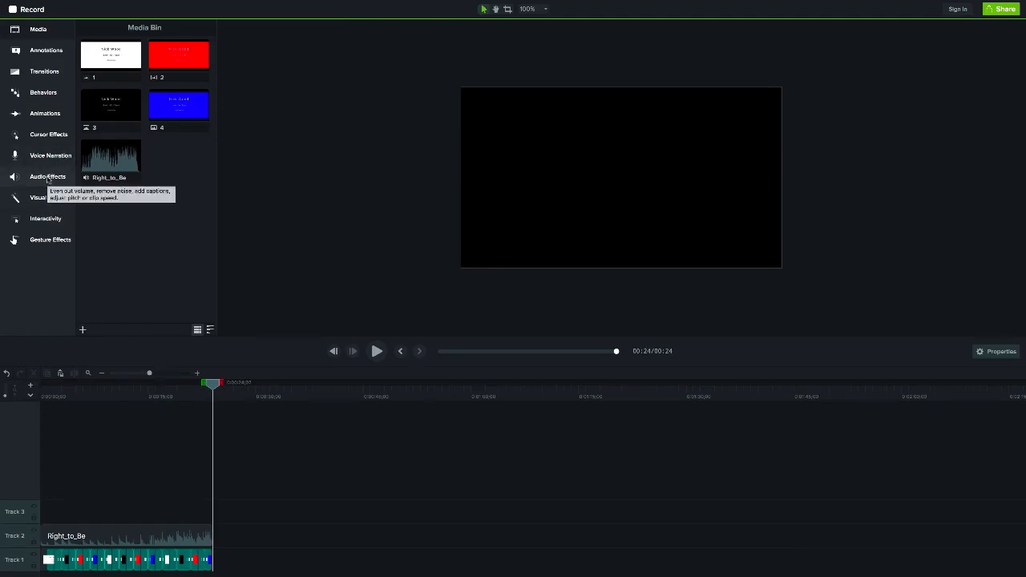
# - Add a Fade Out audio effect to the Track 2 music, then play from 00:15 to check it
pyautogui.click(46, 178)
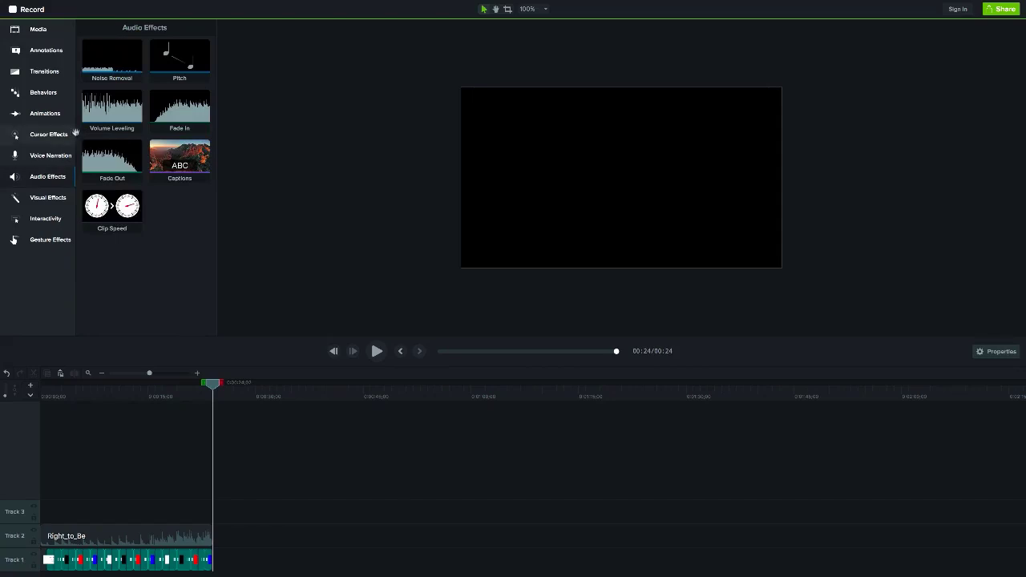
pyautogui.moveTo(110, 156); pyautogui.dragTo(190, 529)
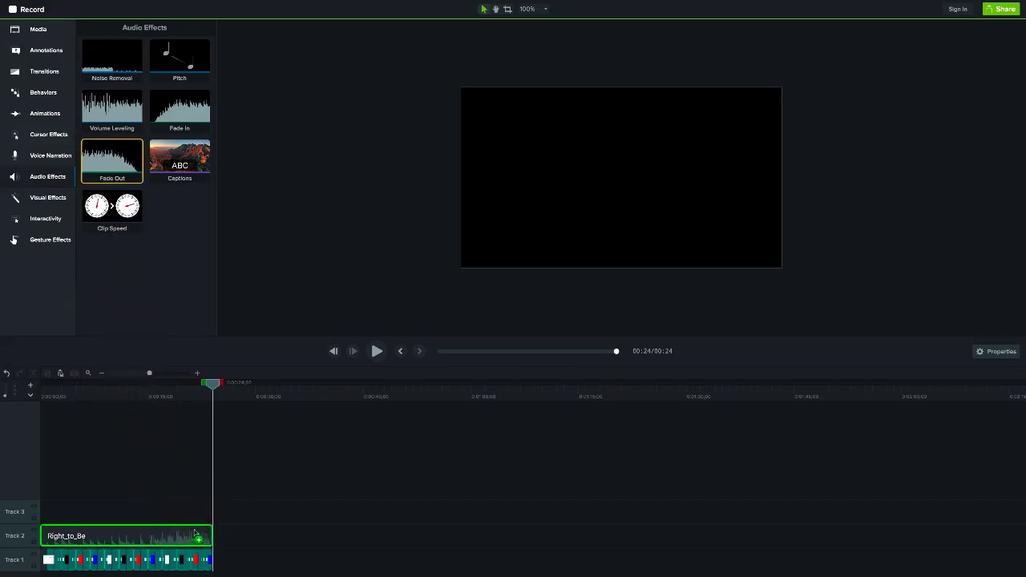
pyautogui.click(204, 534)
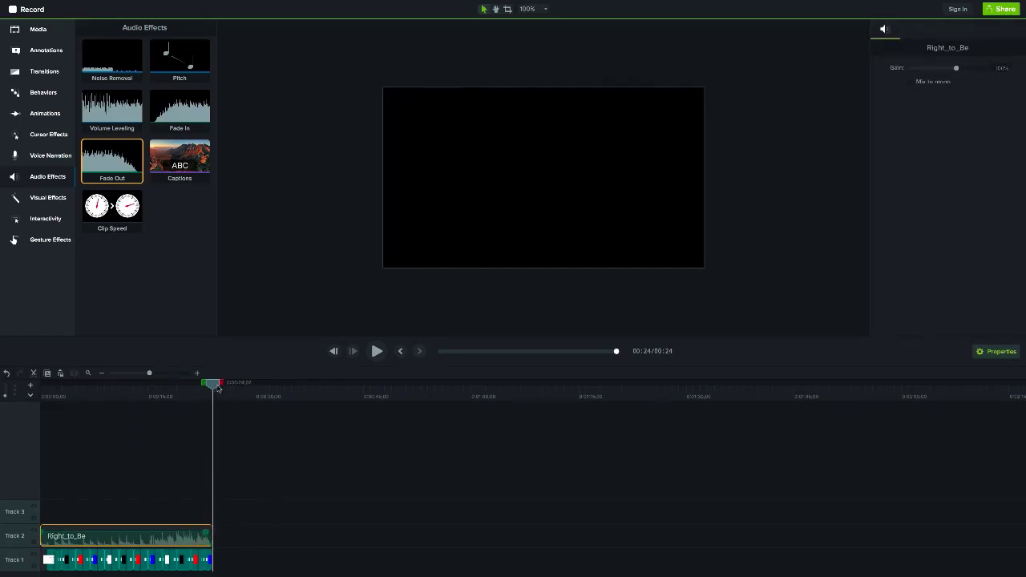
pyautogui.moveTo(216, 384); pyautogui.dragTo(150, 384)
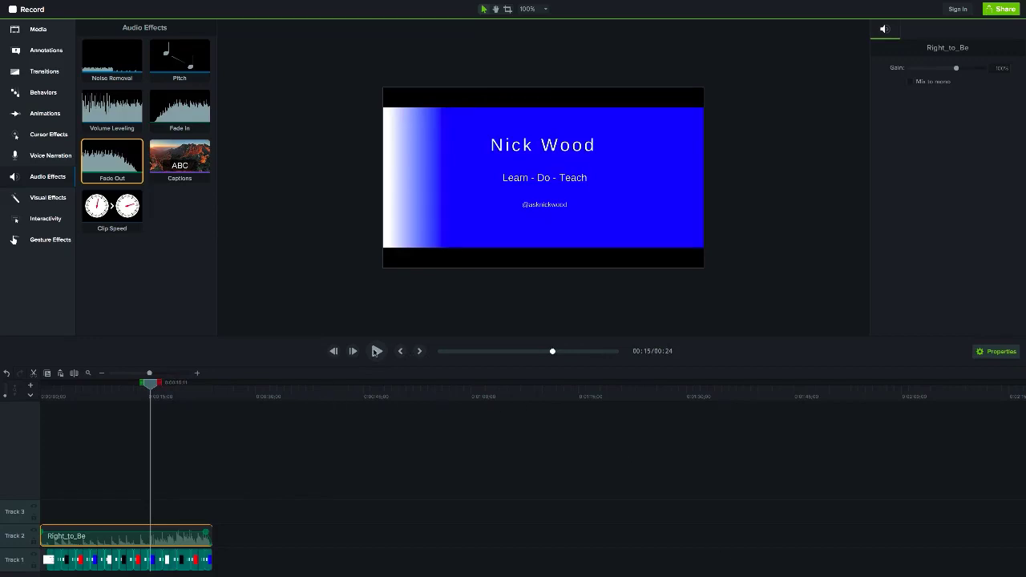
pyautogui.click(376, 351)
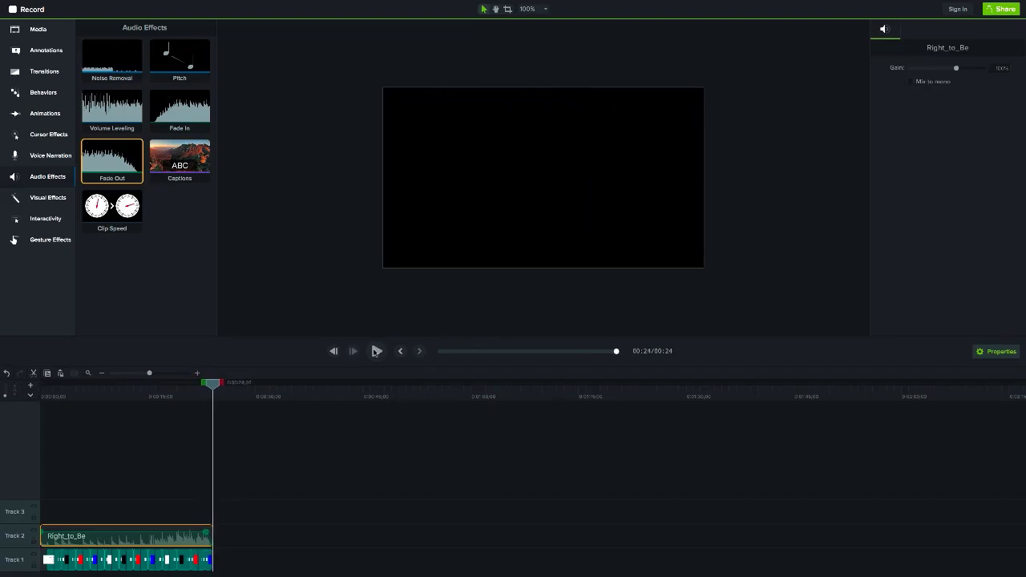
# - Export the project to a local MP4 named 'Facebook Video Banner DEM'
pyautogui.click(1002, 9)
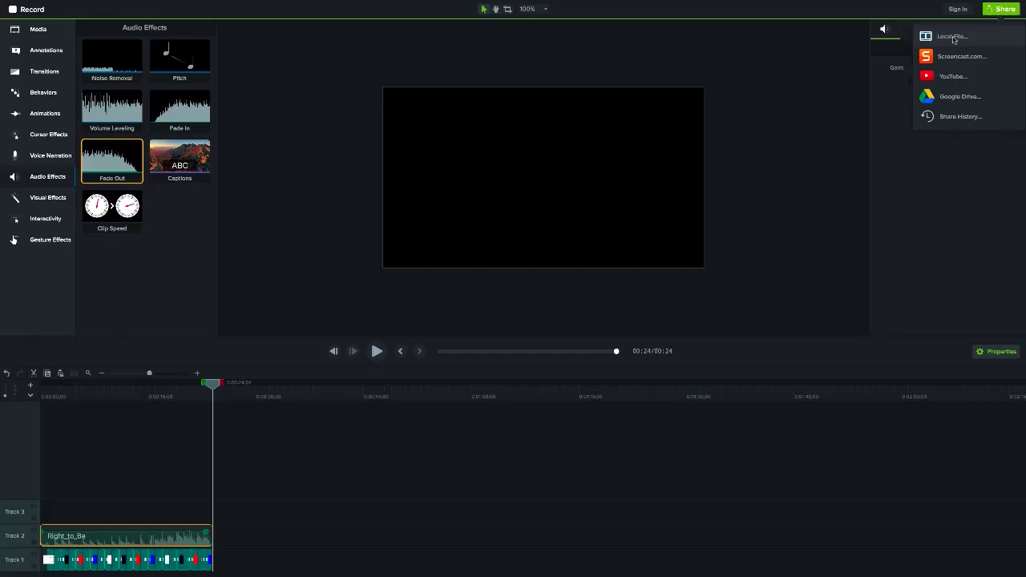
pyautogui.click(952, 36)
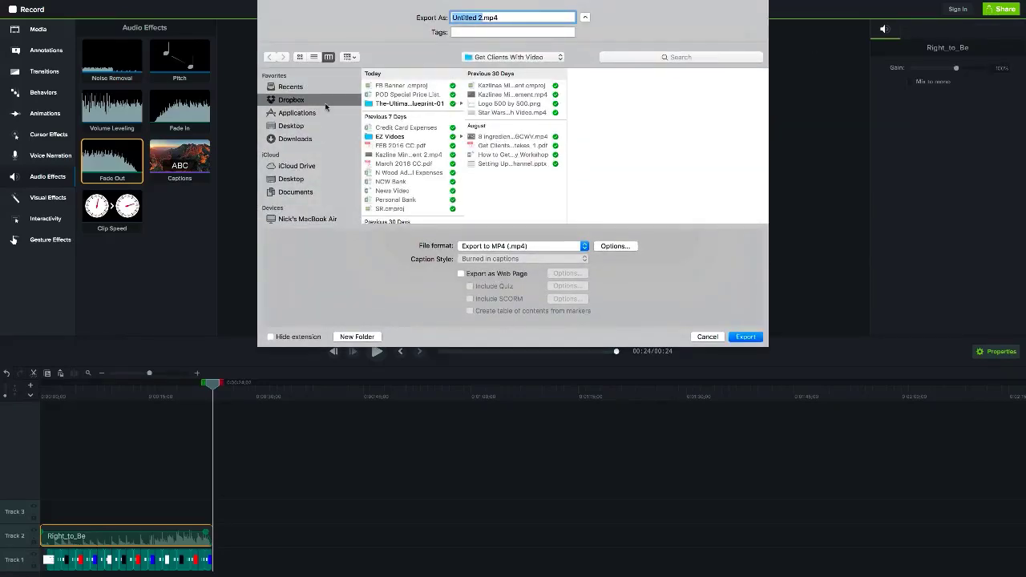
pyautogui.write('Facebook Video Banner DEM')
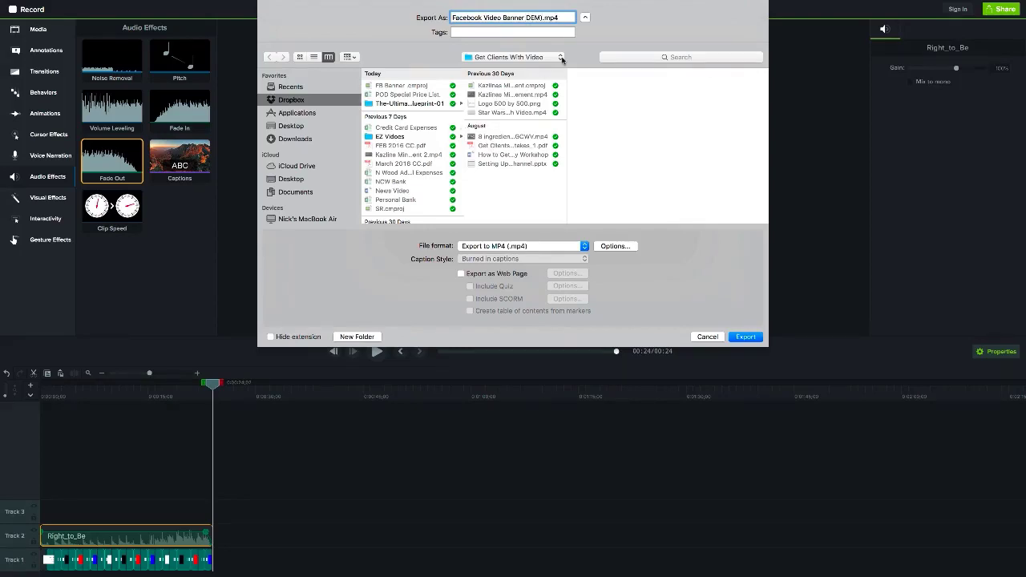
pyautogui.click(746, 336)
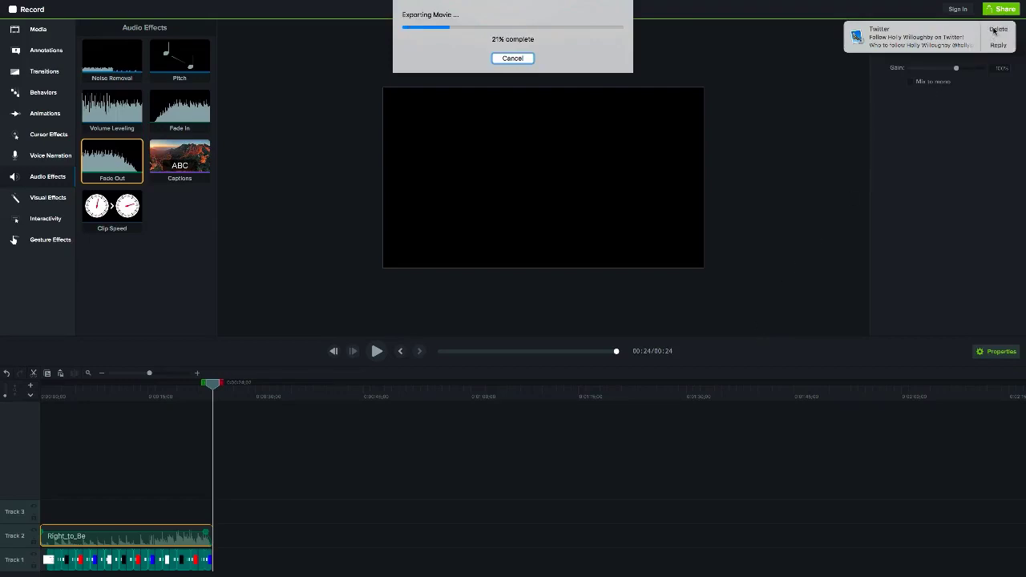
pyautogui.click(996, 30)
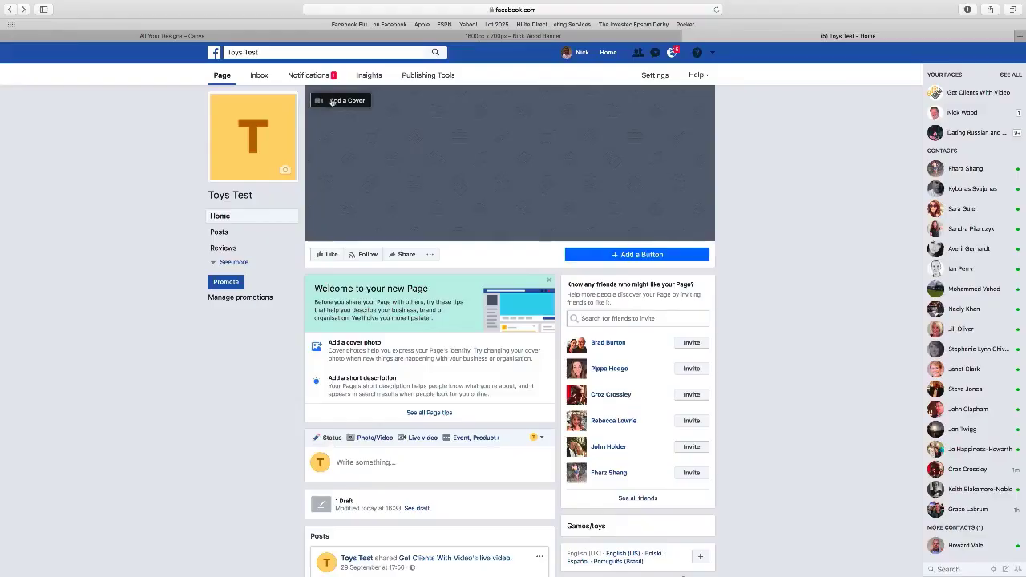
pyautogui.click(331, 101)
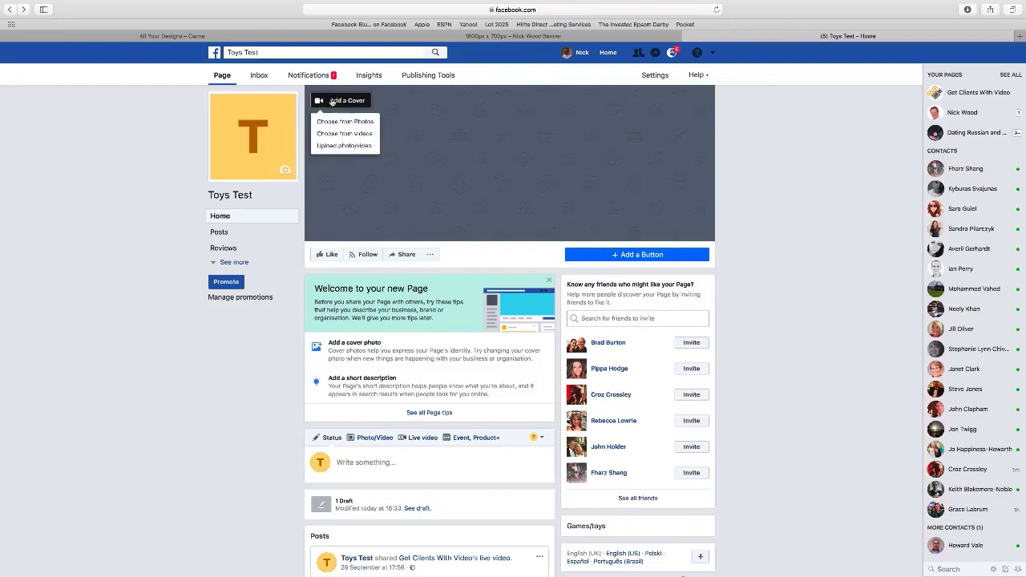
# - Upload Facebook Demo 2.mp4 as the Toys Test page cover video
pyautogui.click(343, 146)
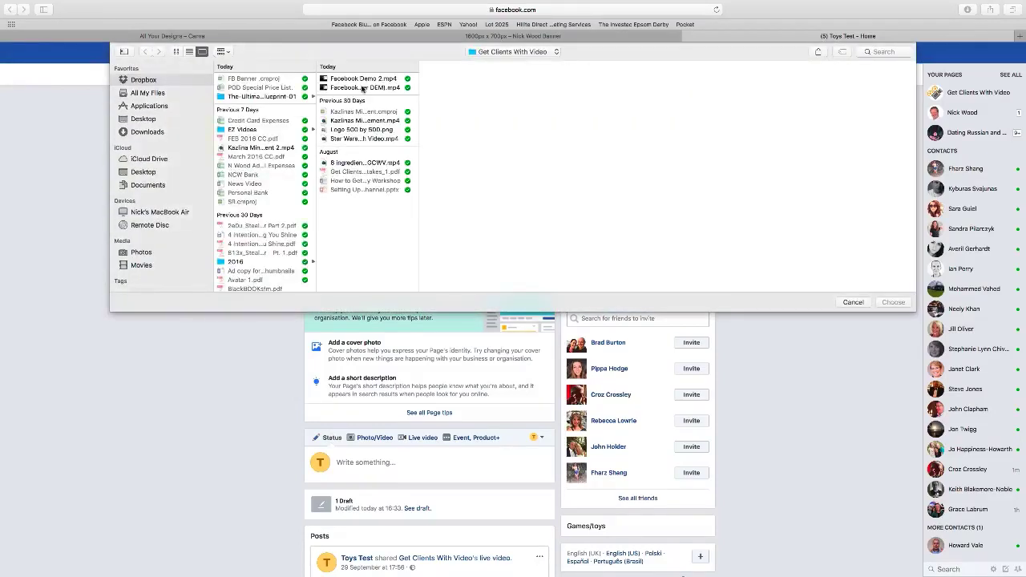
pyautogui.click(362, 79)
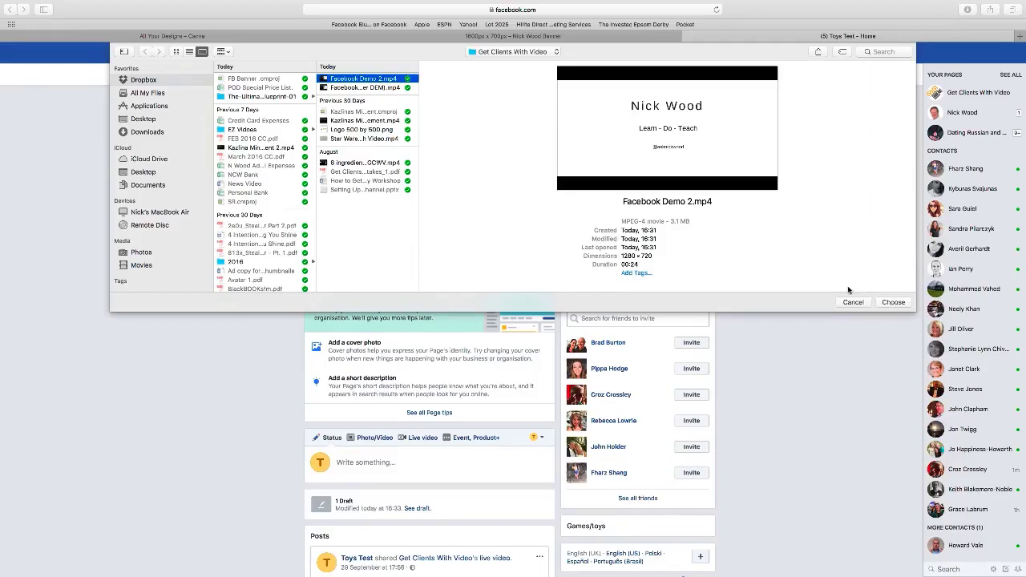
pyautogui.click(350, 88)
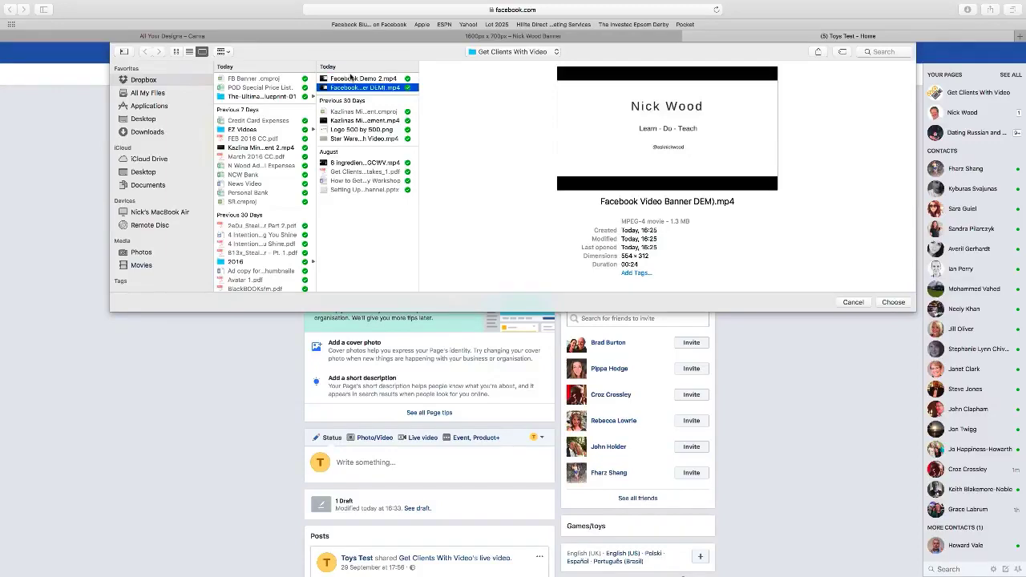
pyautogui.click(348, 79)
pyautogui.click(893, 302)
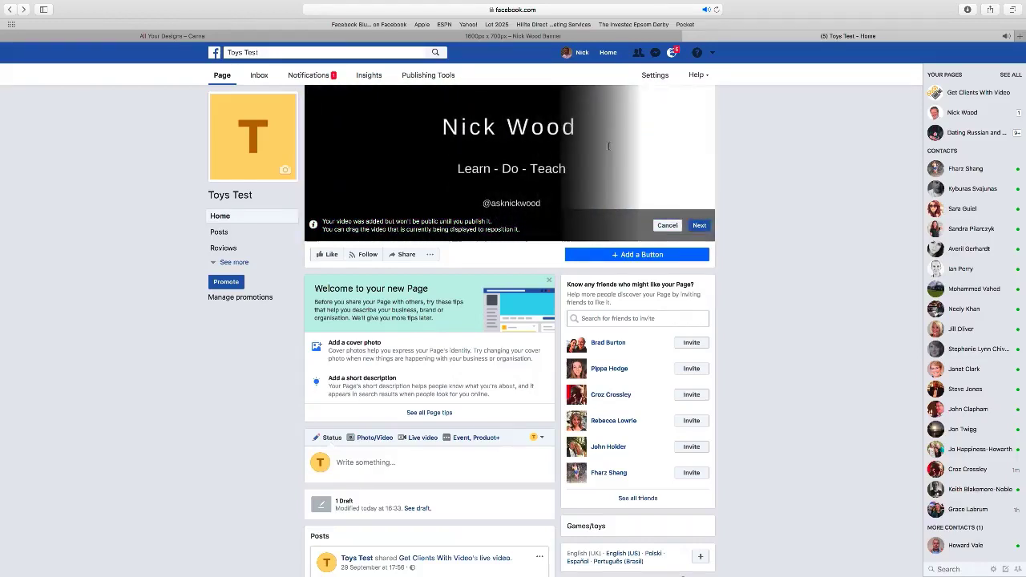
# - Publish the banner video as the Toys Test cover with looping replay on, then test its sound on and off
pyautogui.click(699, 226)
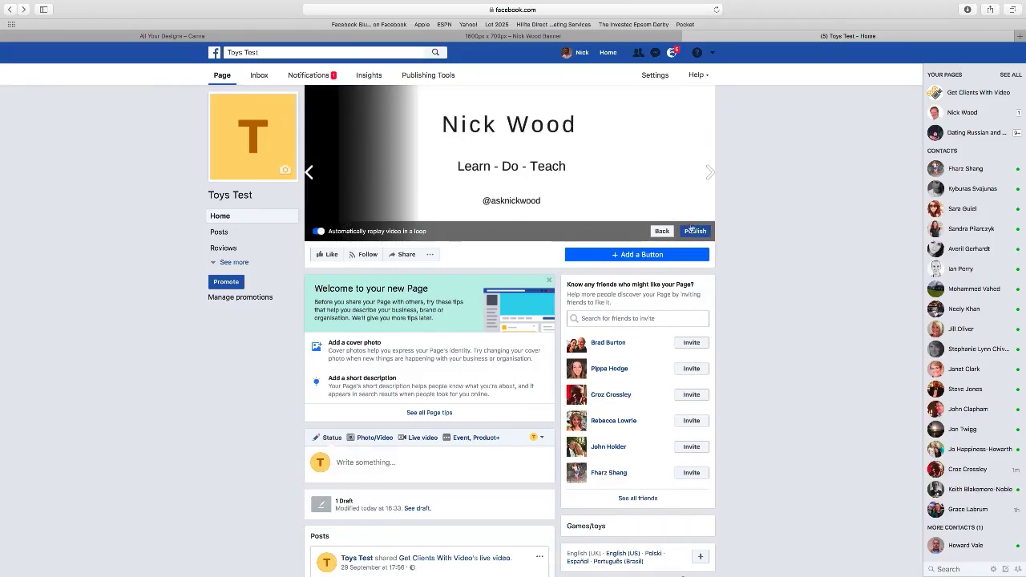
pyautogui.click(693, 231)
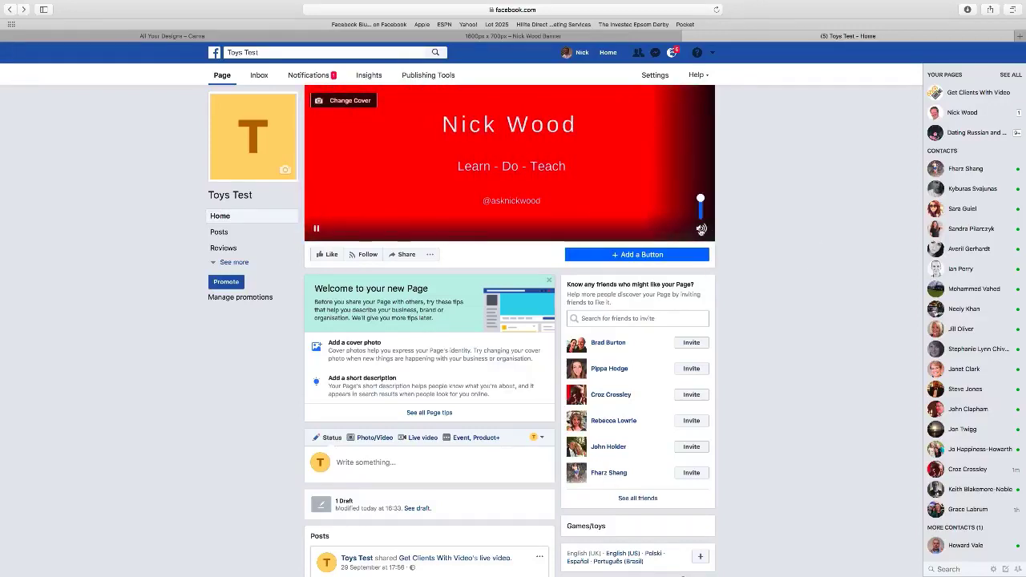
pyautogui.click(701, 230)
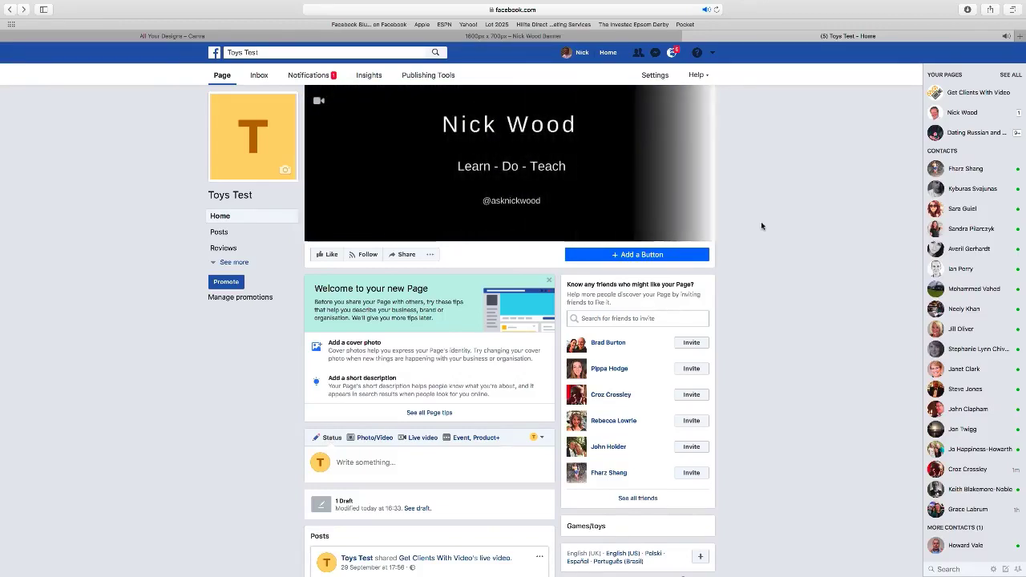
pyautogui.moveTo(701, 230)
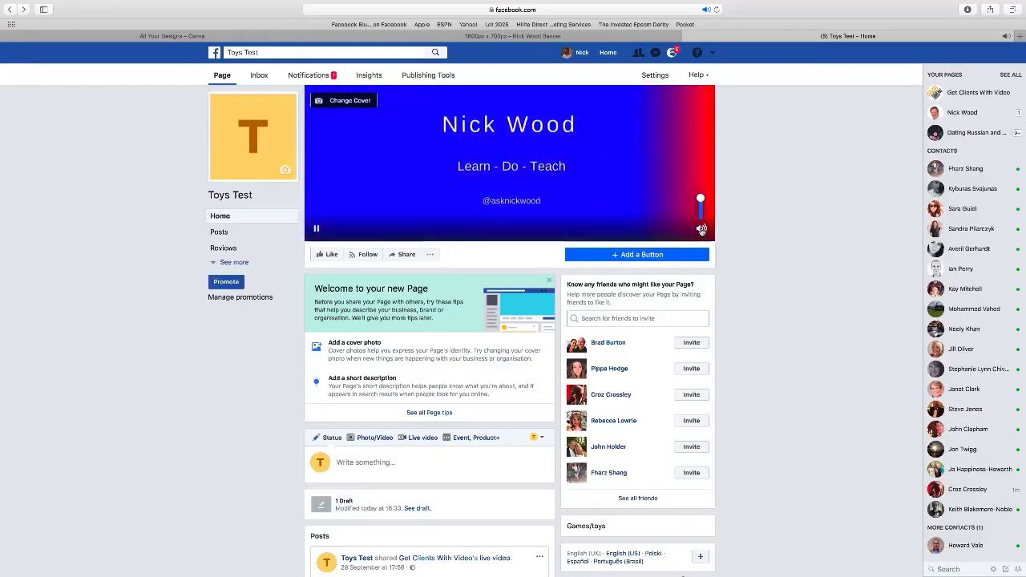
pyautogui.click(701, 230)
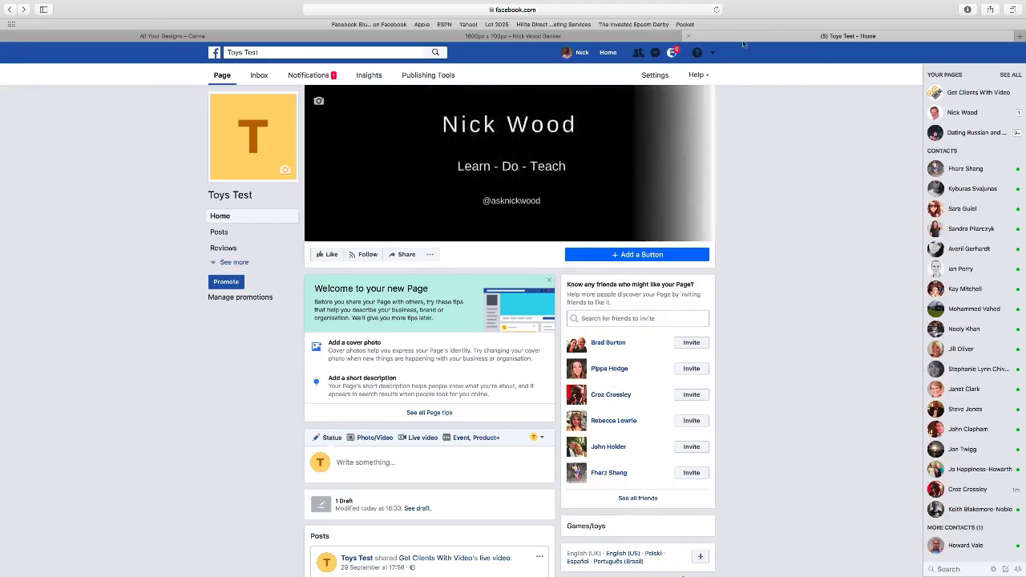
pyautogui.moveTo(753, 4)
pyautogui.click(785, 6)
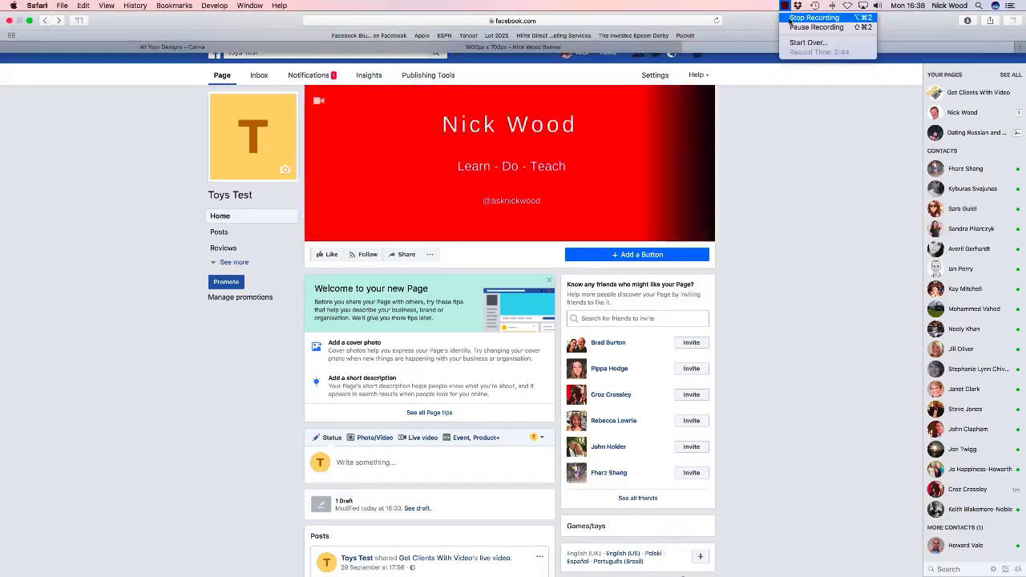